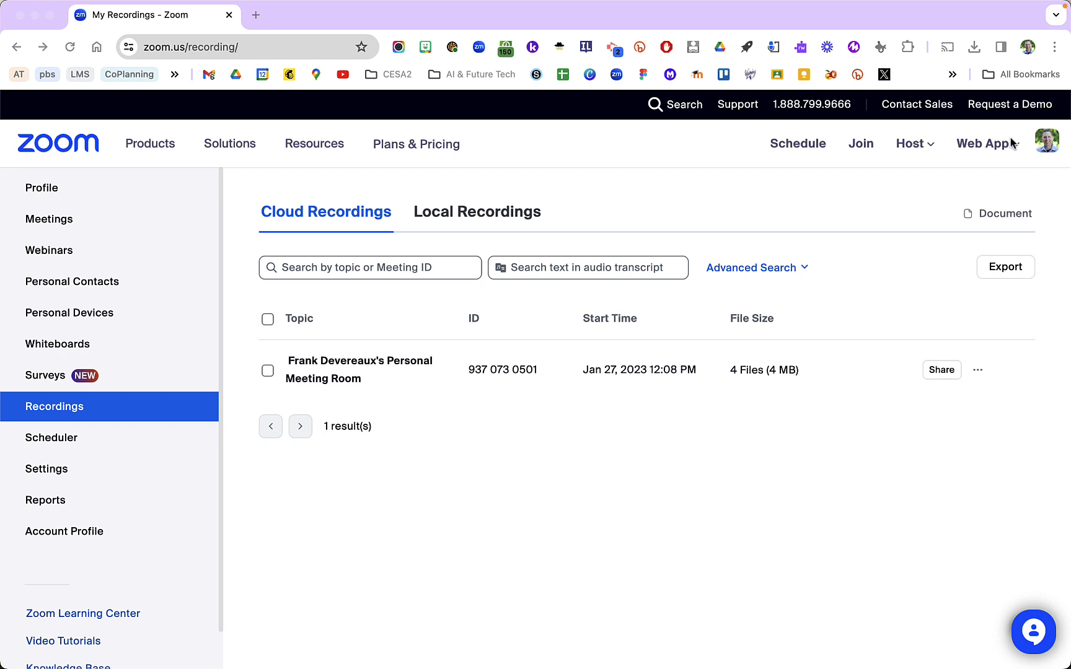
Review the cloud recording's share link and share settings, then close both dialogs without saving
left_click(1047, 149)
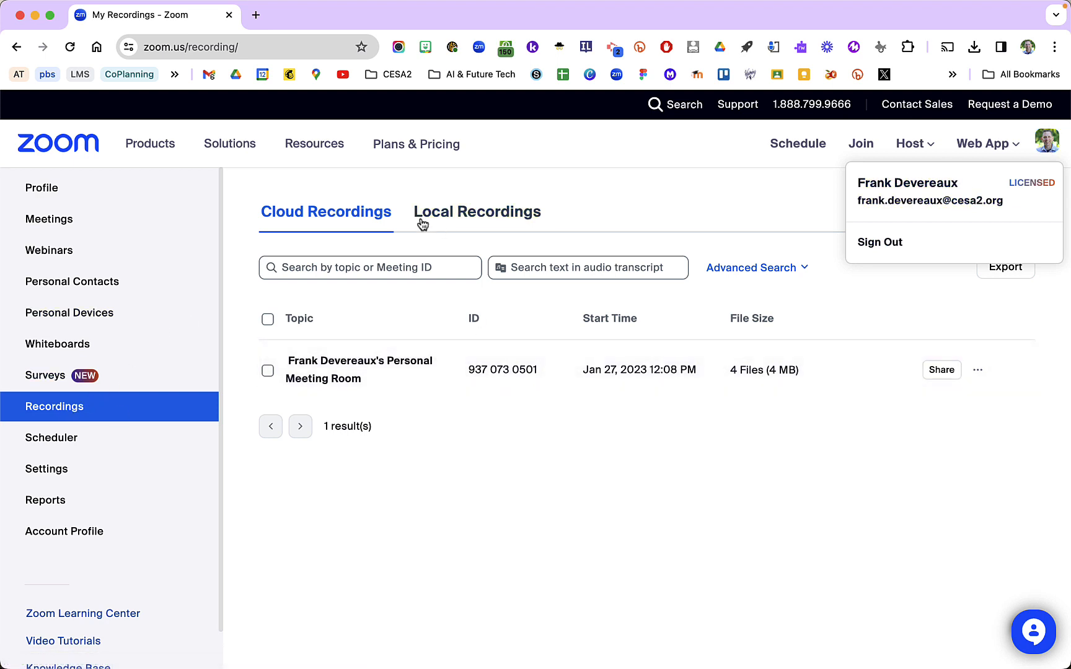
left_click(943, 370)
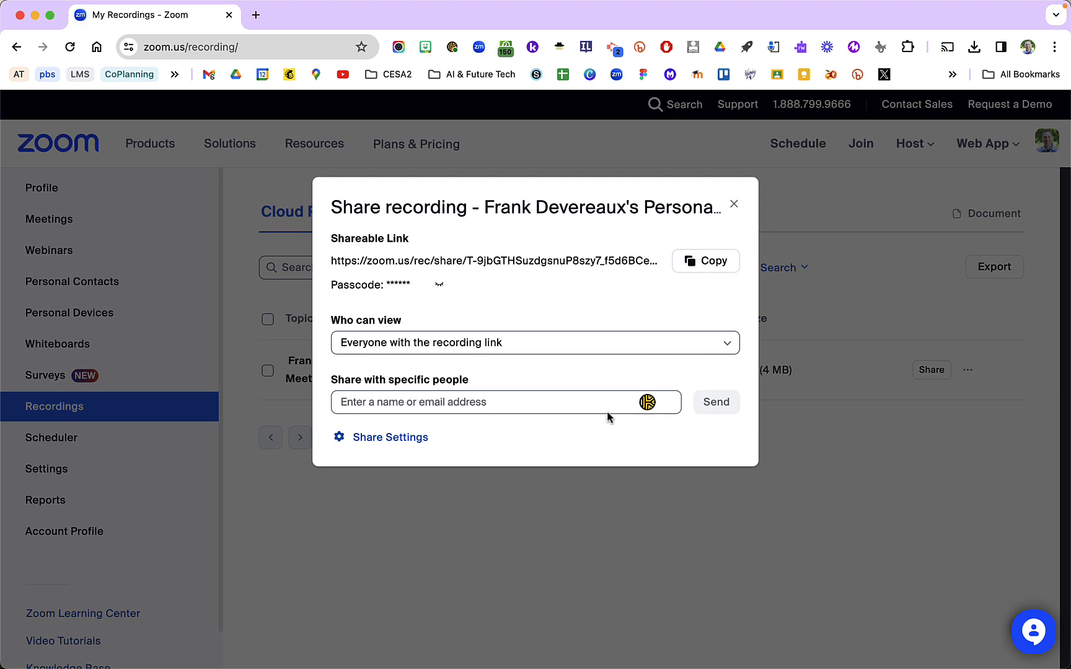
left_click(417, 441)
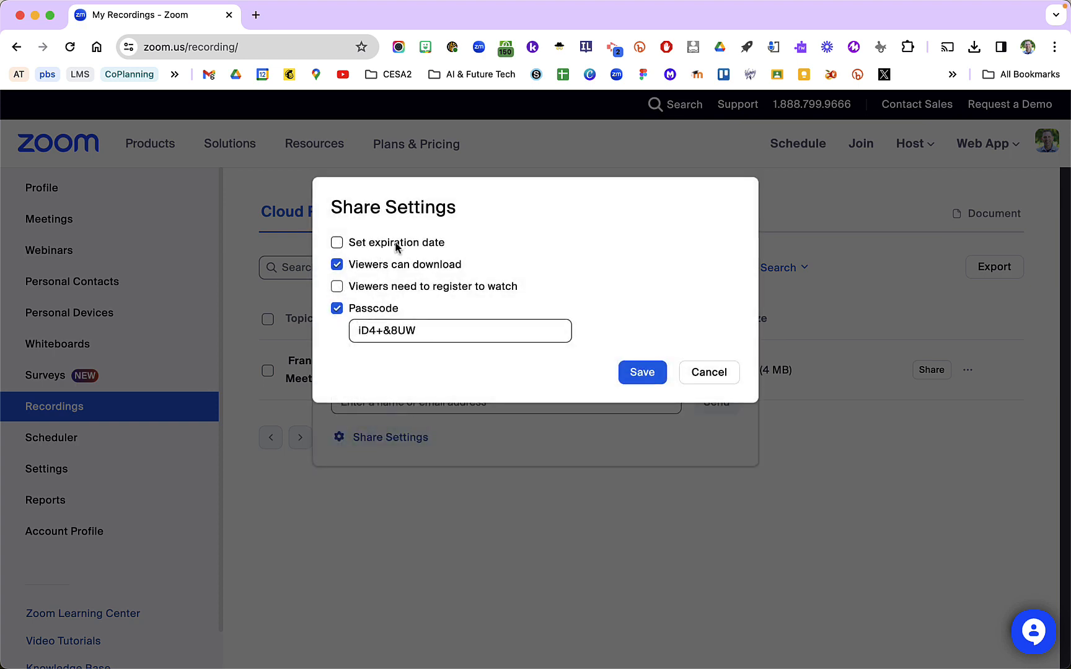
left_click(714, 376)
left_click(735, 204)
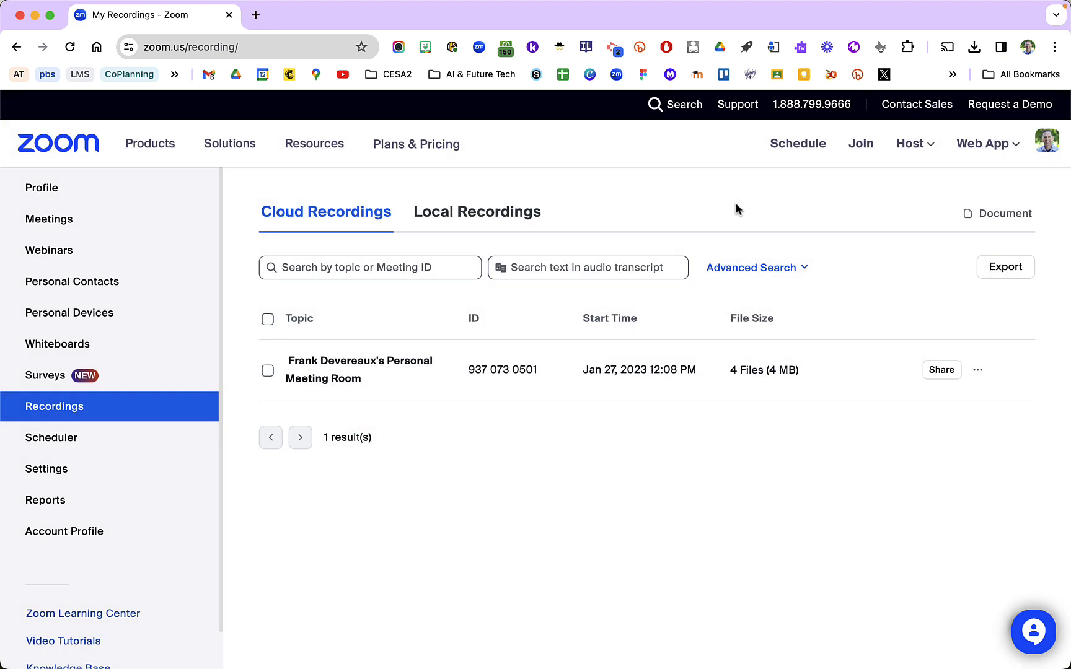
Browse the local recordings list and review the local and cloud recording options in the account's Recording settings
left_click(464, 217)
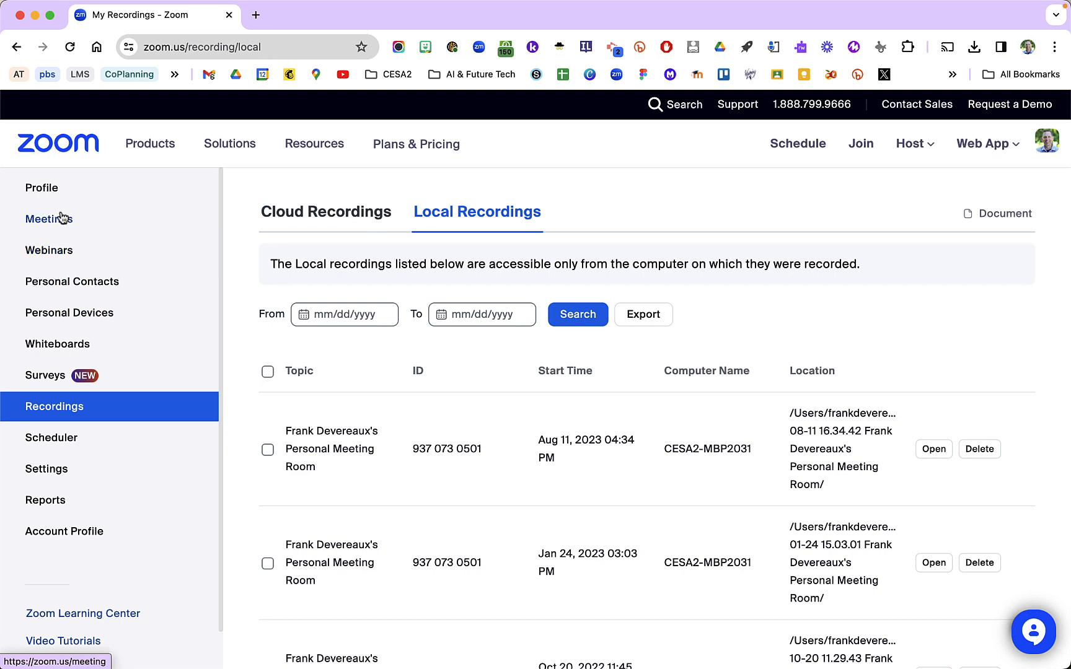
left_click(52, 468)
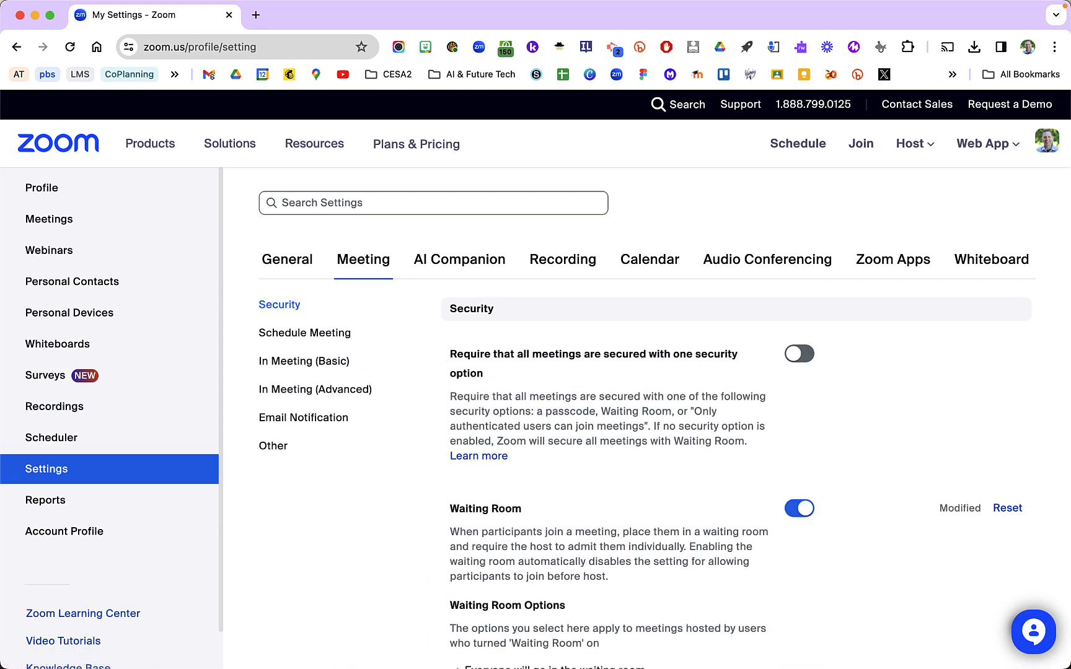
left_click(558, 260)
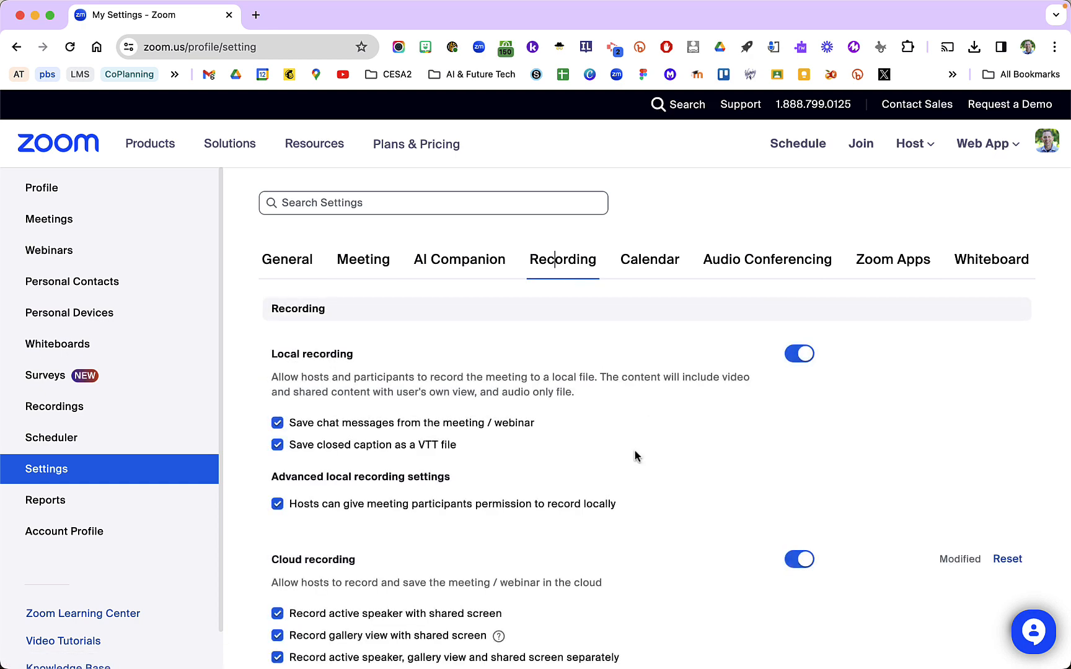
scroll(635, 457, "down", 3)
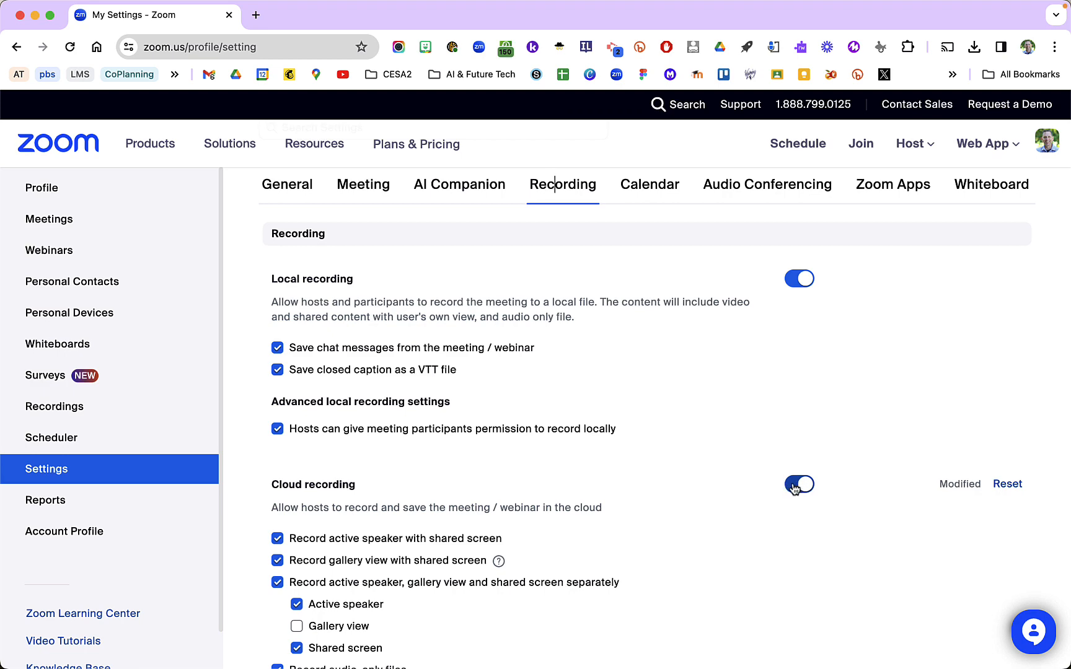
scroll(721, 514, "down", 10)
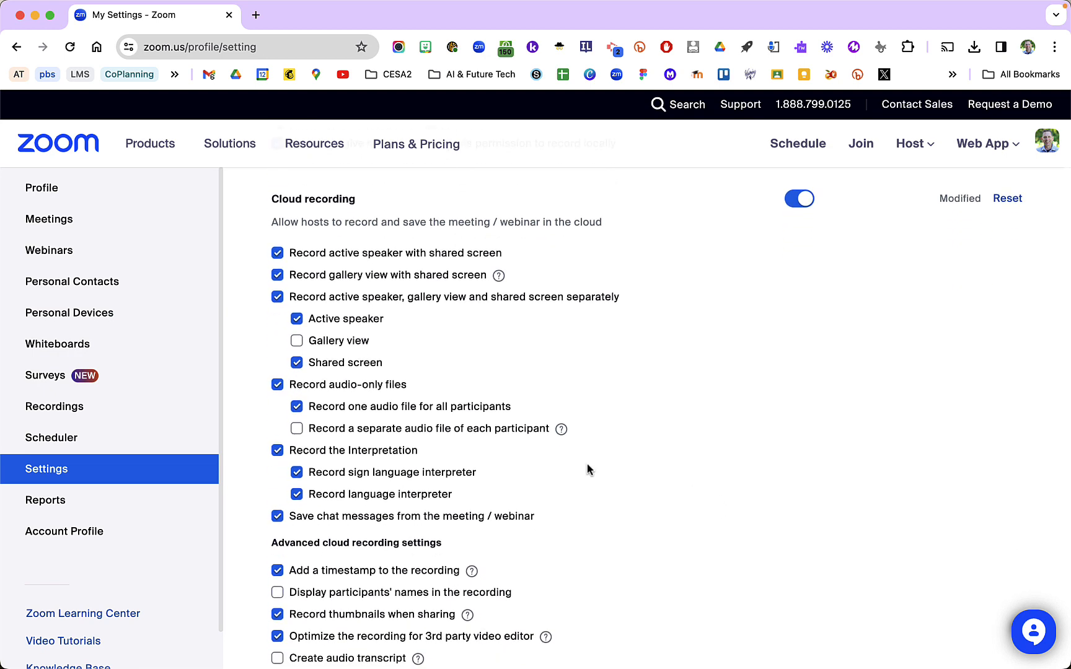
scroll(485, 446, "down", 5)
scroll(485, 446, "up", 8)
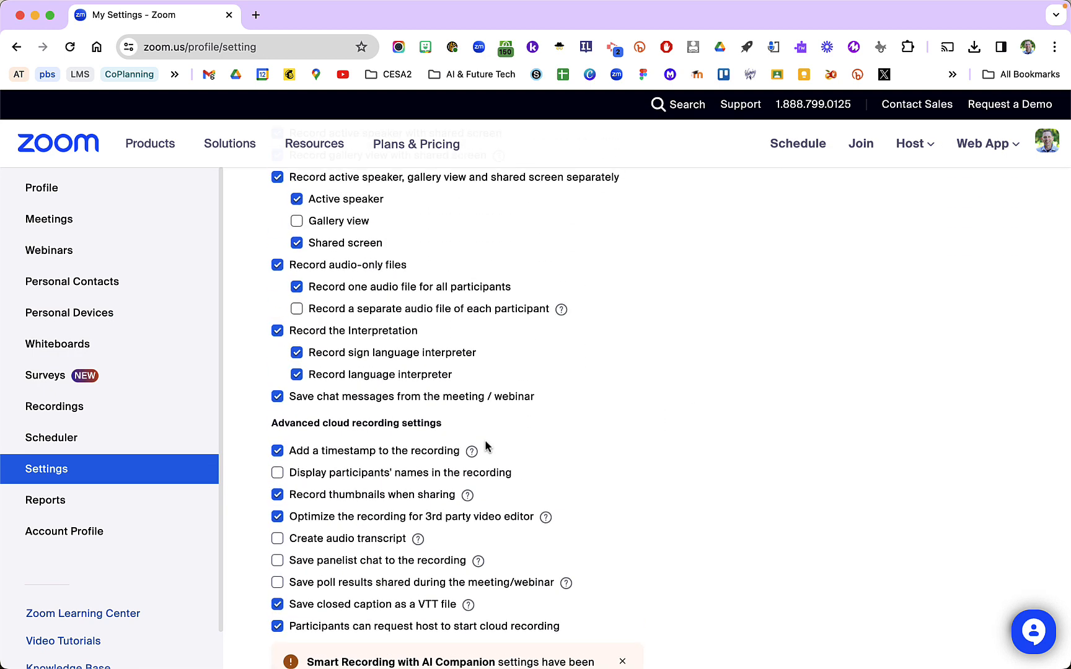
scroll(426, 339, "up", 1)
scroll(421, 340, "down", 8)
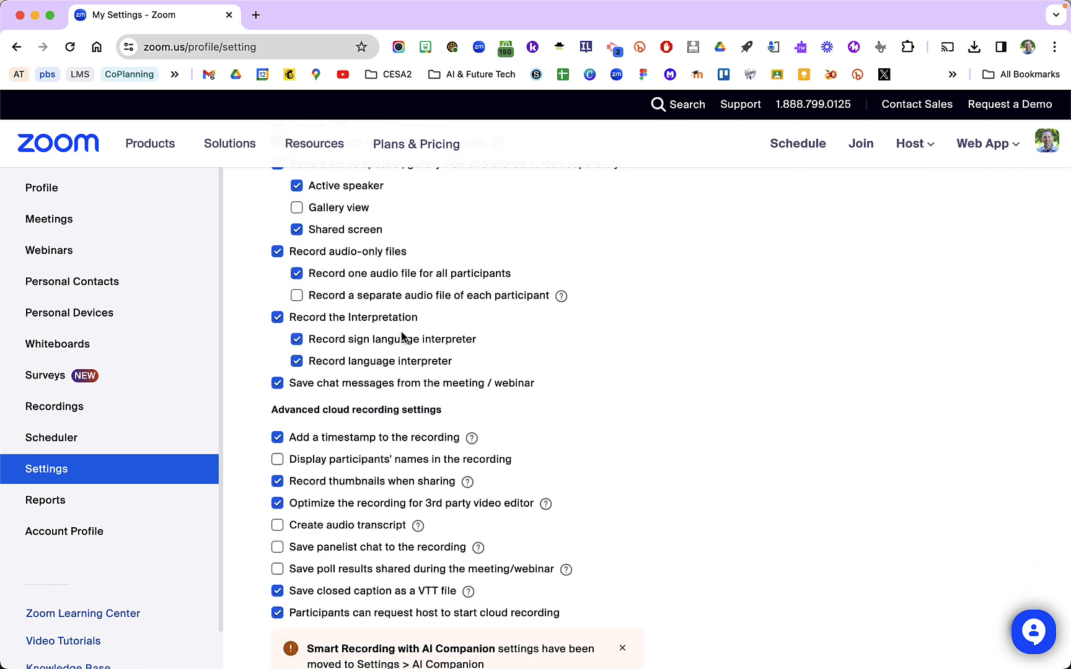
scroll(403, 337, "down", 1)
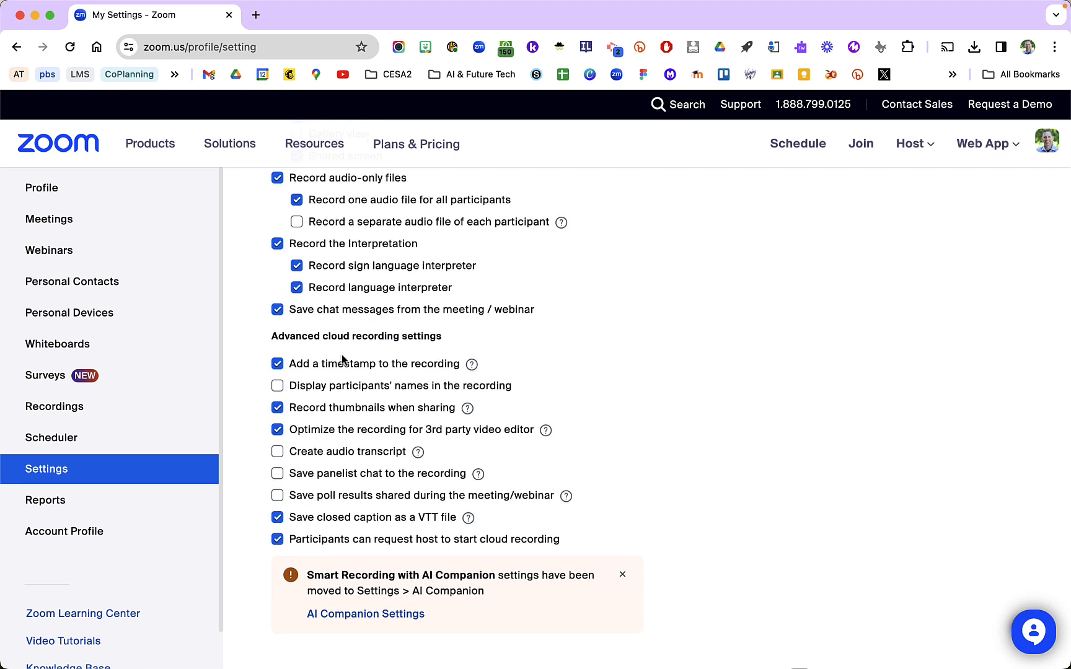
scroll(292, 375, "up", 3)
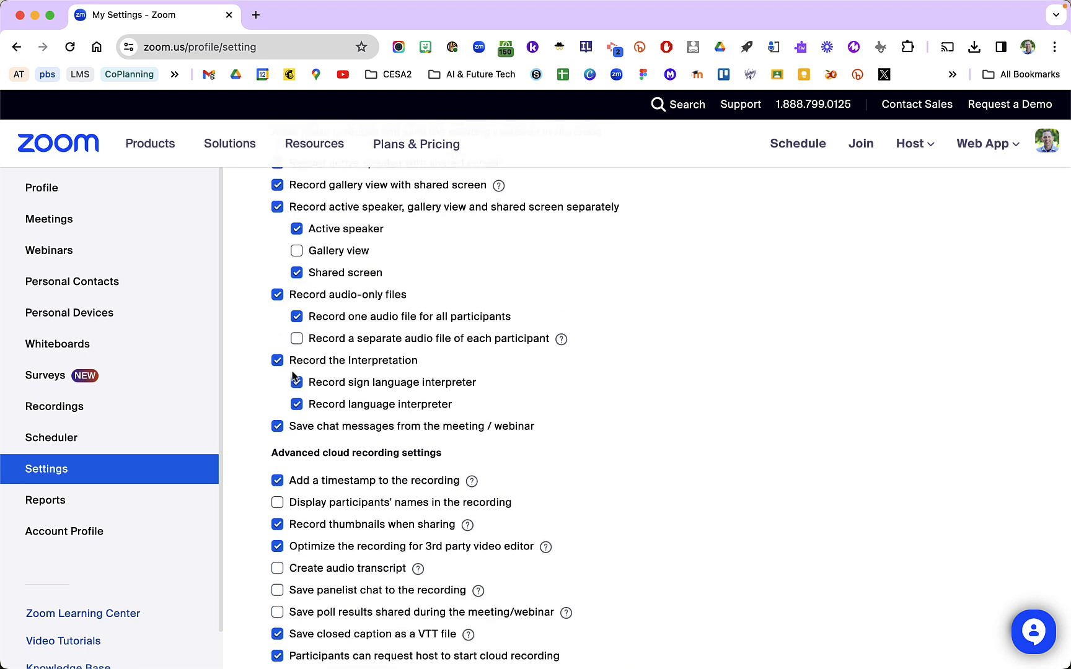
scroll(293, 376, "up", 5)
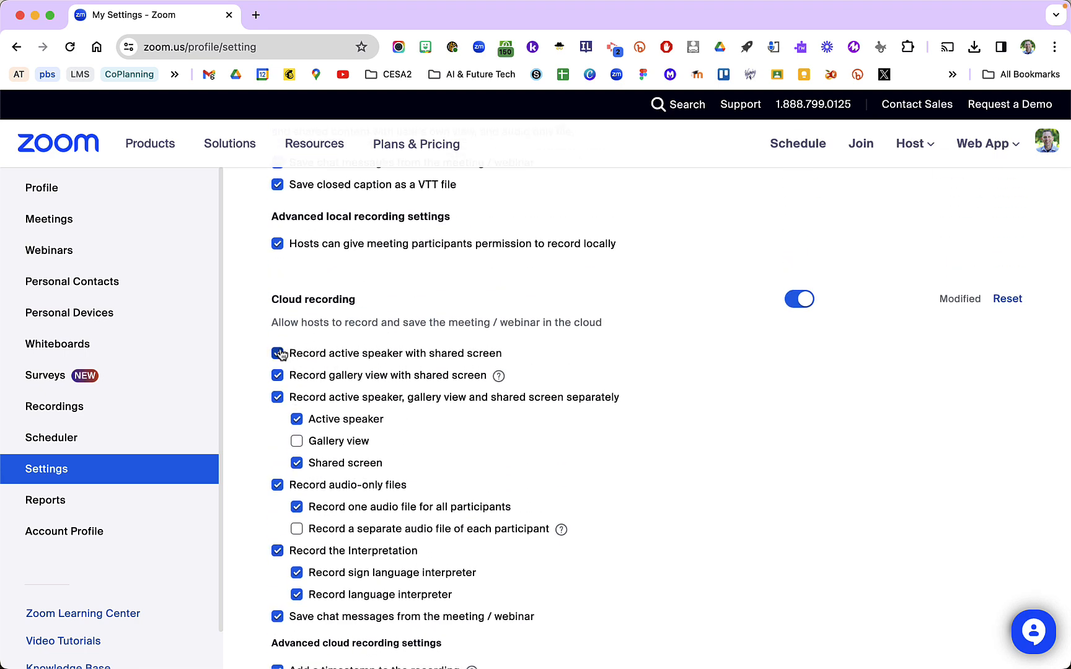
scroll(276, 369, "up", 1)
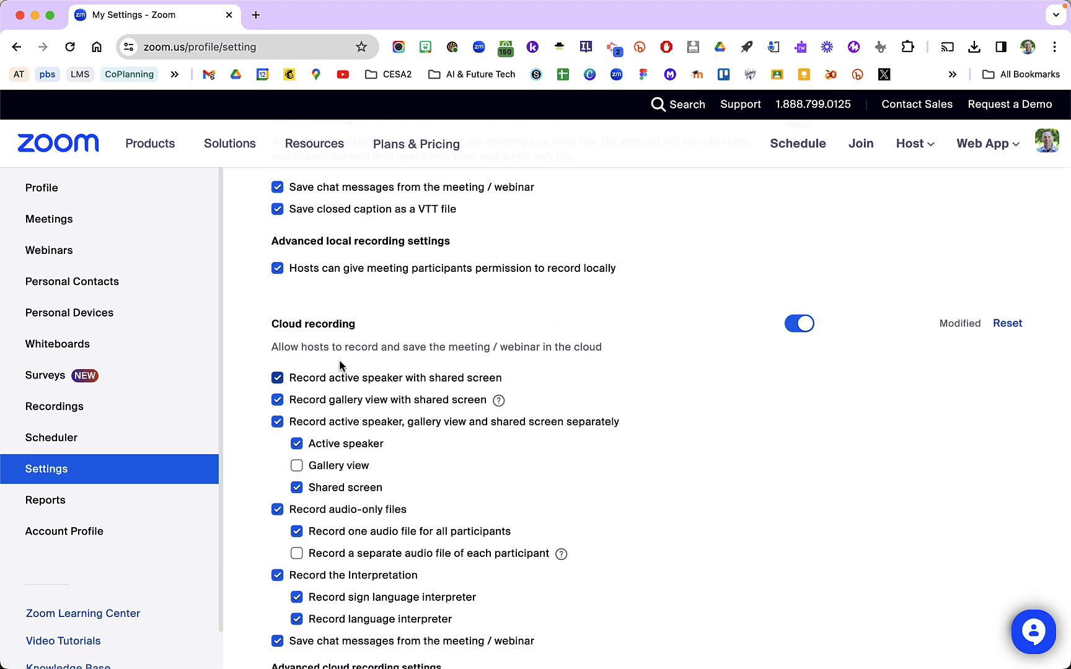
scroll(342, 415, "down", 1)
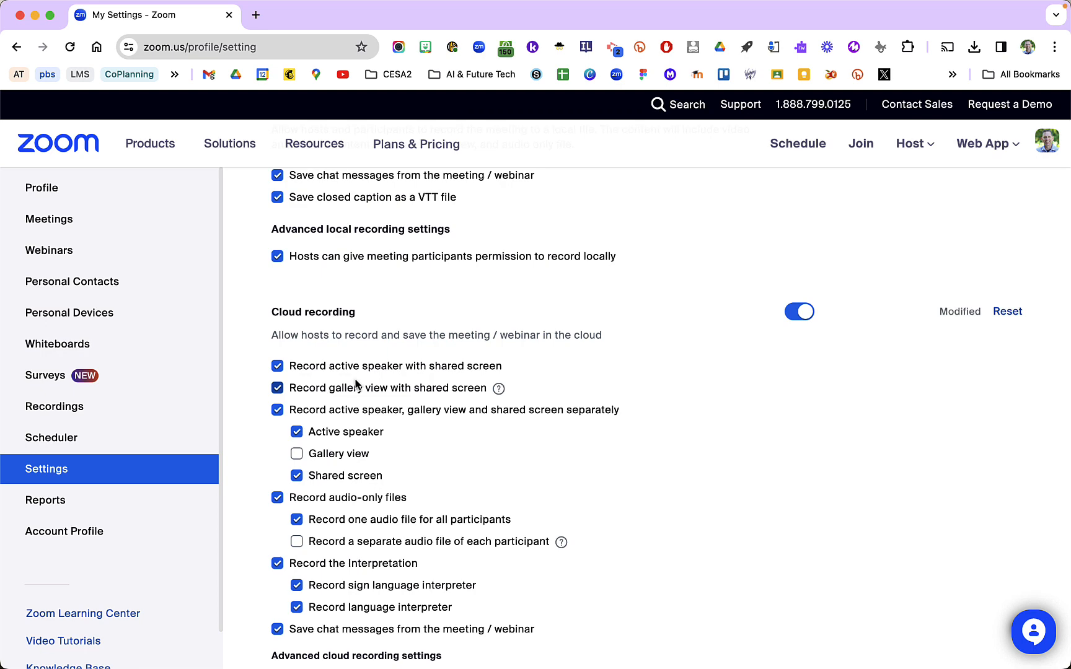
scroll(356, 384, "down", 1)
scroll(356, 384, "down", 4)
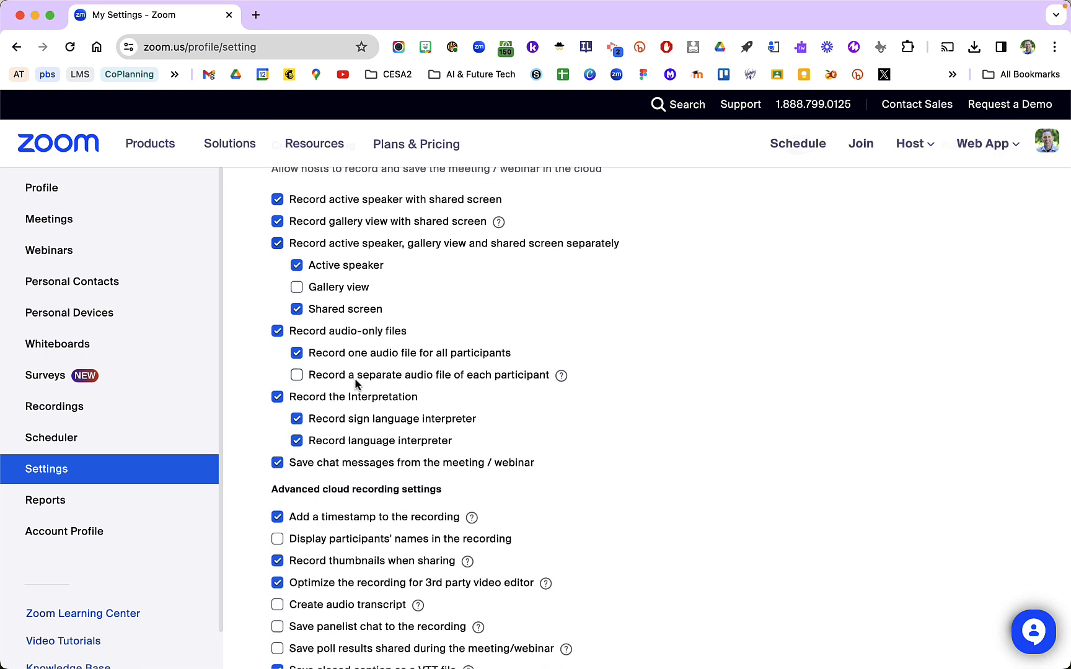
scroll(356, 384, "down", 2)
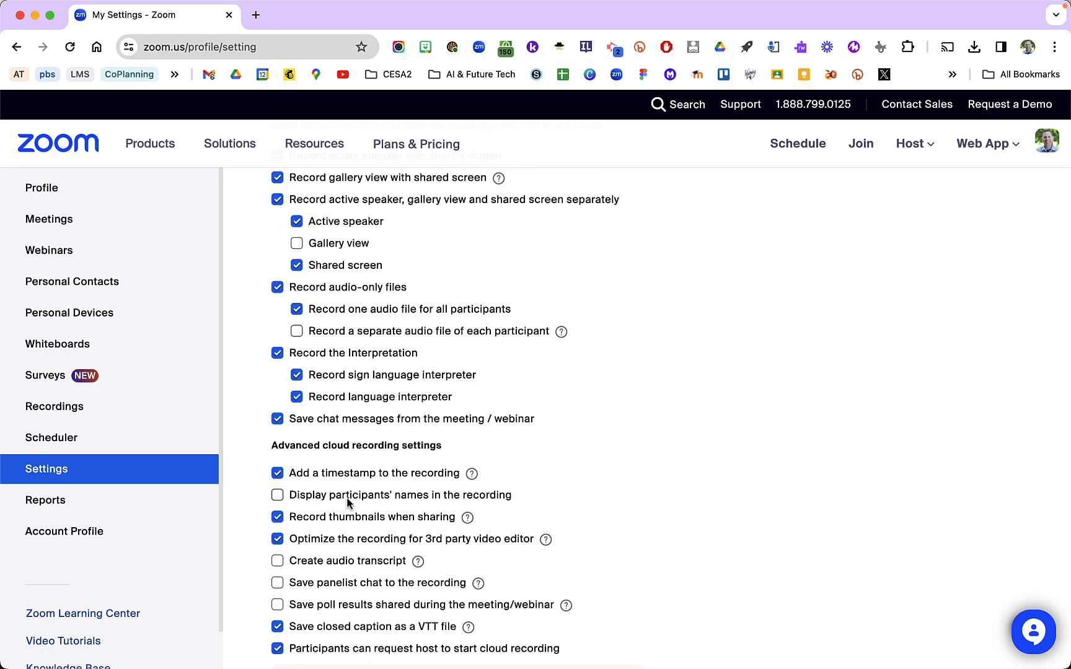
Turn off cloud recording in the account's recording settings
scroll(347, 503, "up", 10)
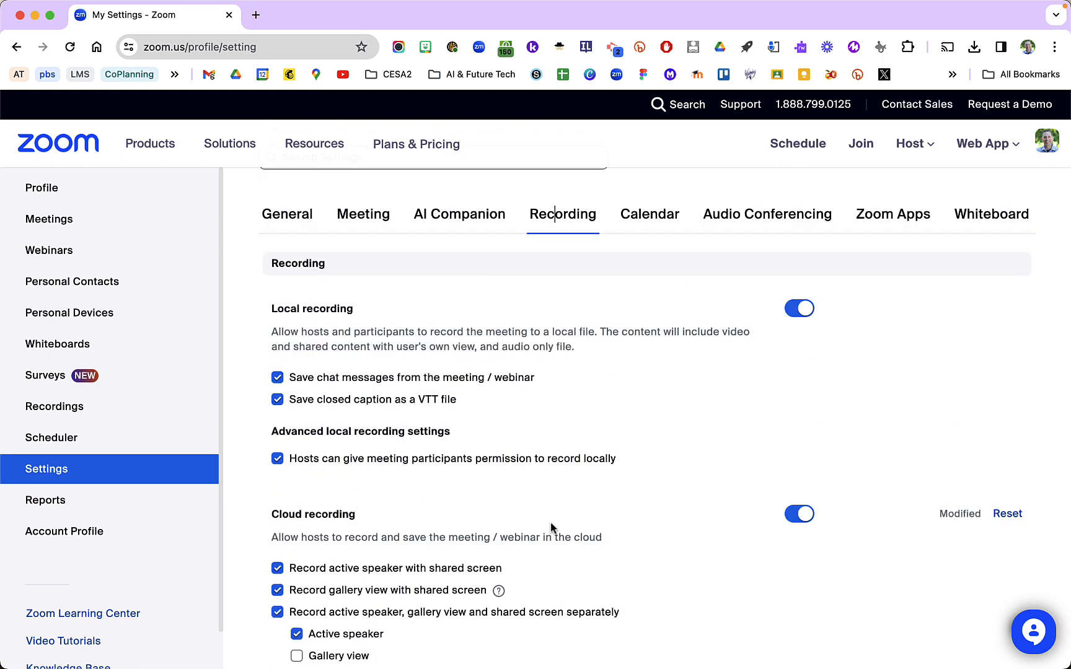
left_click(798, 513)
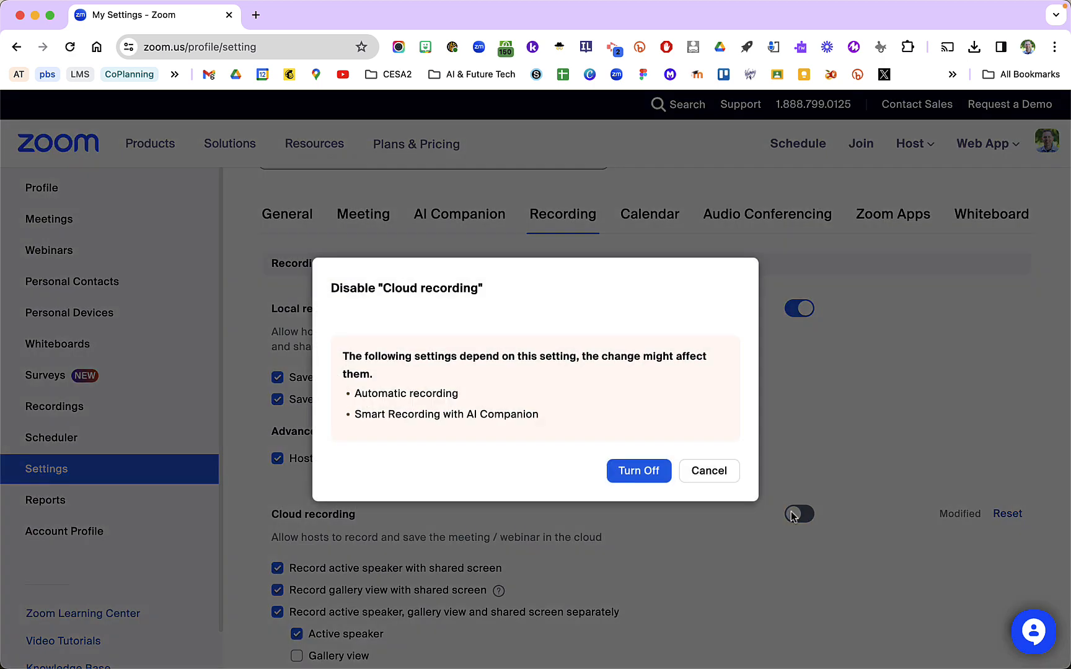
left_click(661, 486)
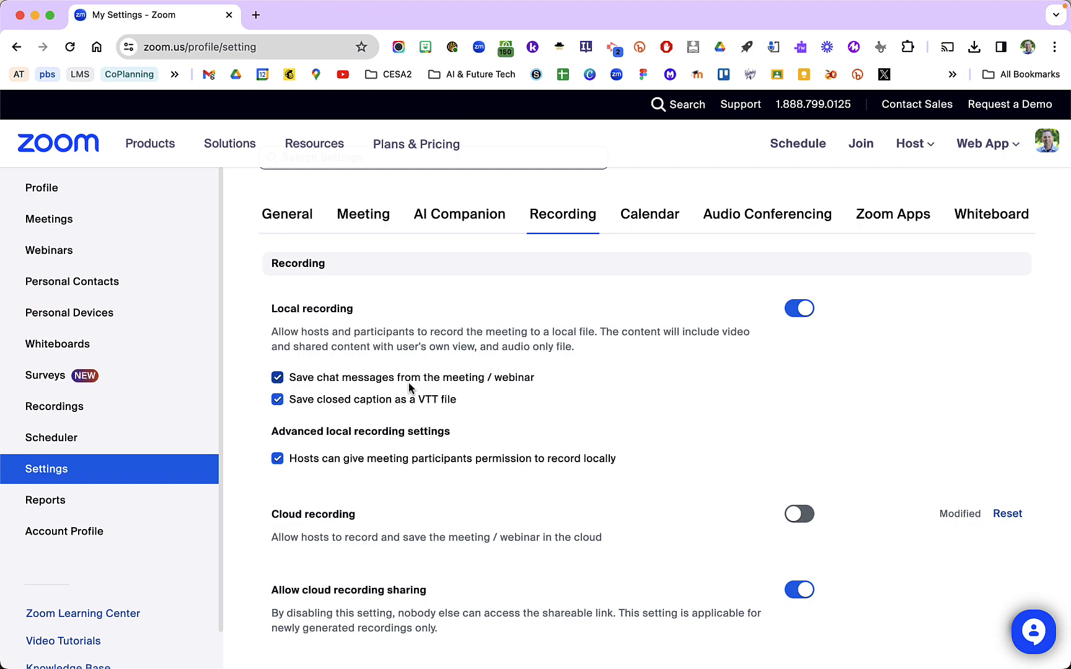
Switch to the Zoom desktop app window
mouse_move(365, 653)
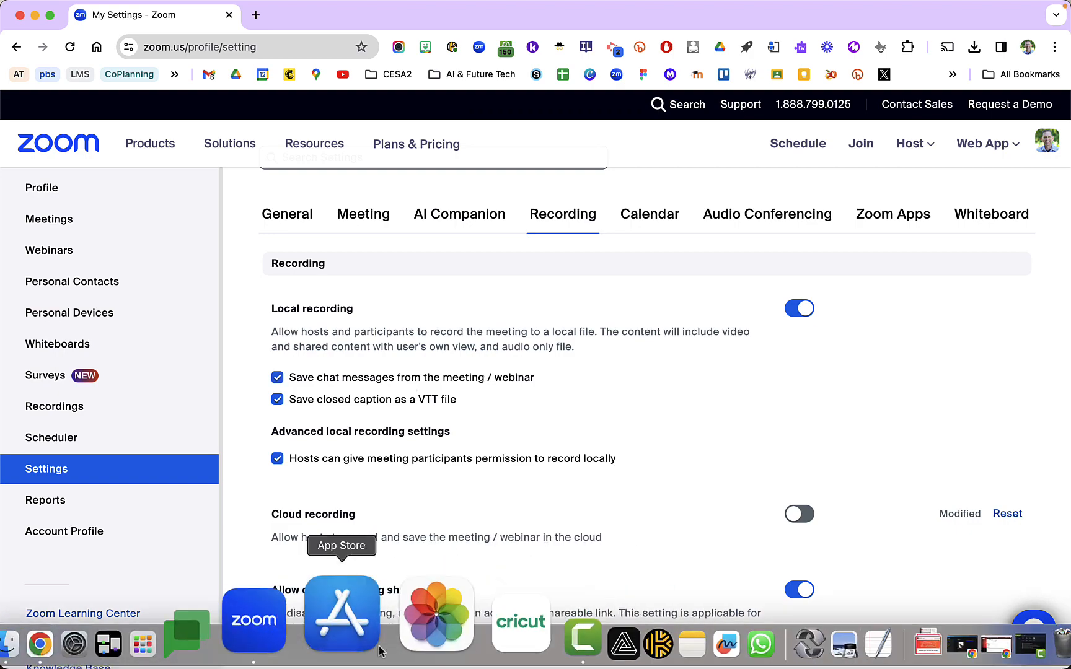
key("ctrl+Up")
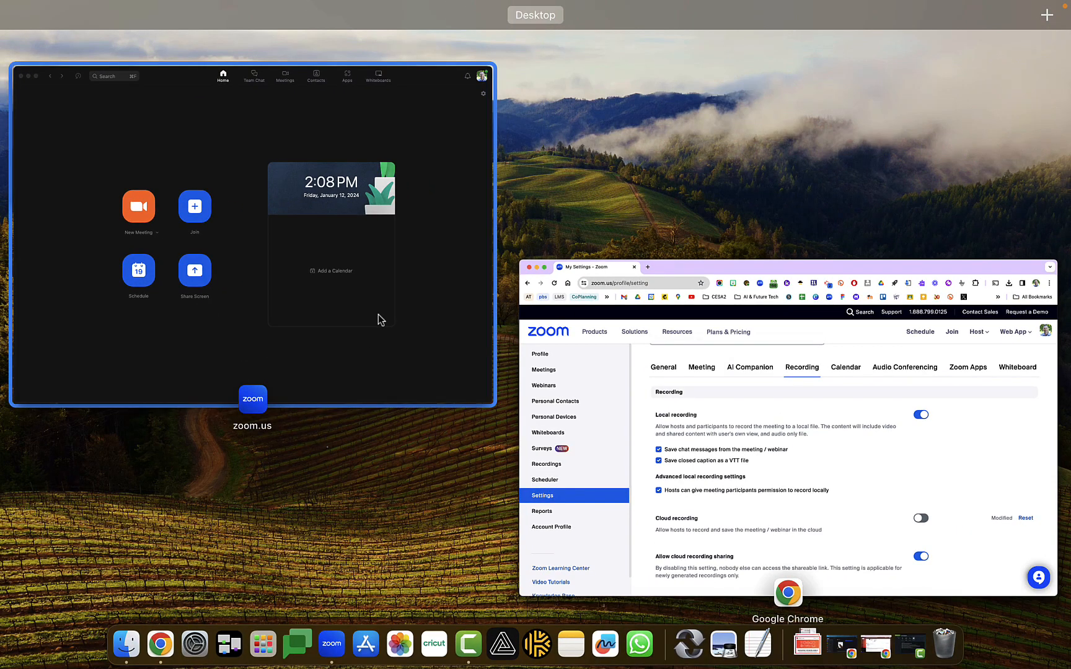
left_click(379, 316)
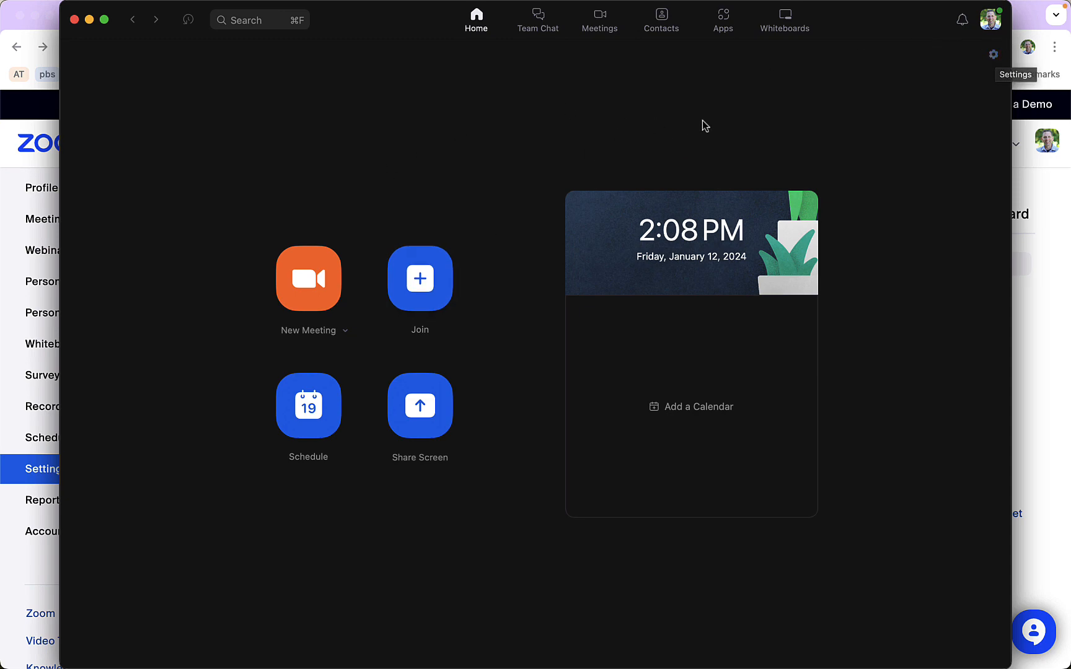
Open the desktop app's Recording settings and view the current recordings folder, then close it
left_click(990, 21)
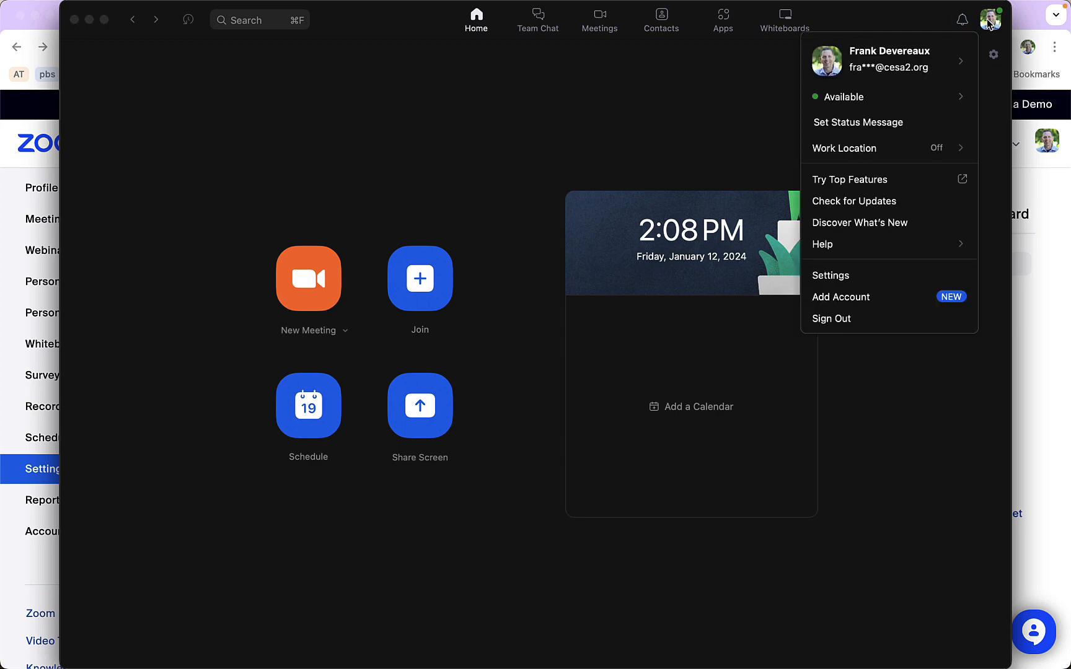
left_click(992, 55)
left_click(993, 54)
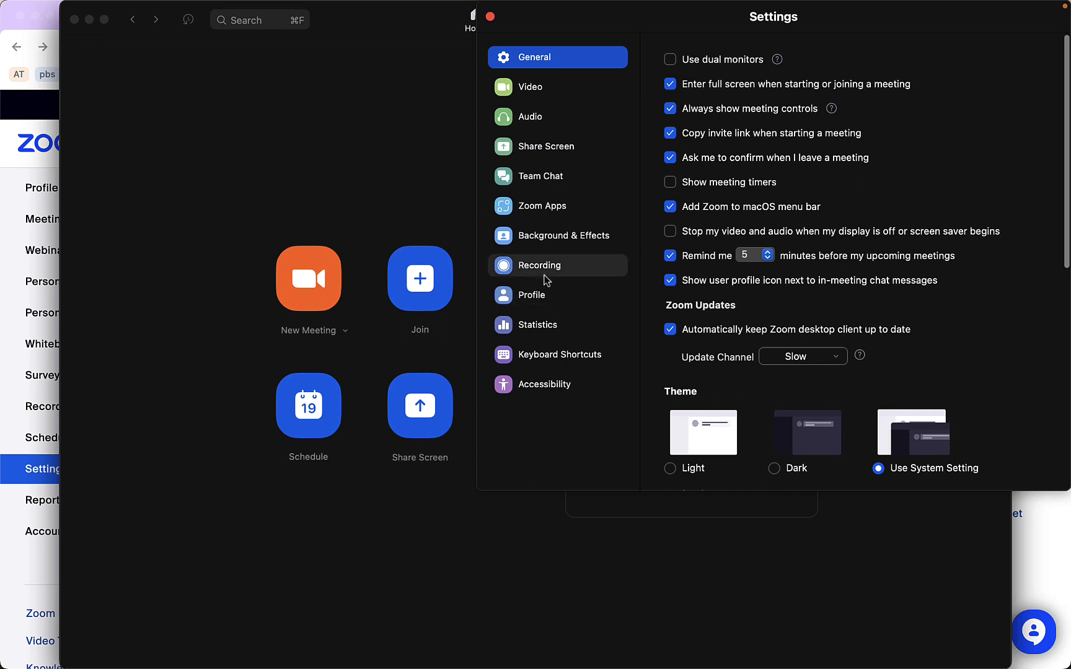
left_click(539, 268)
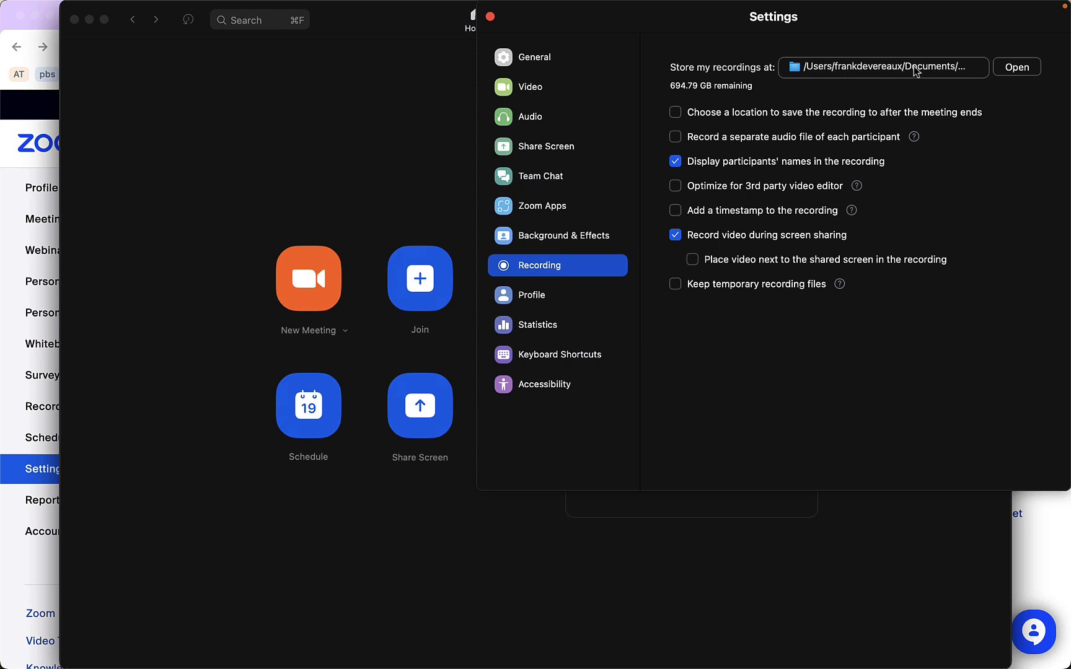
left_click(1015, 69)
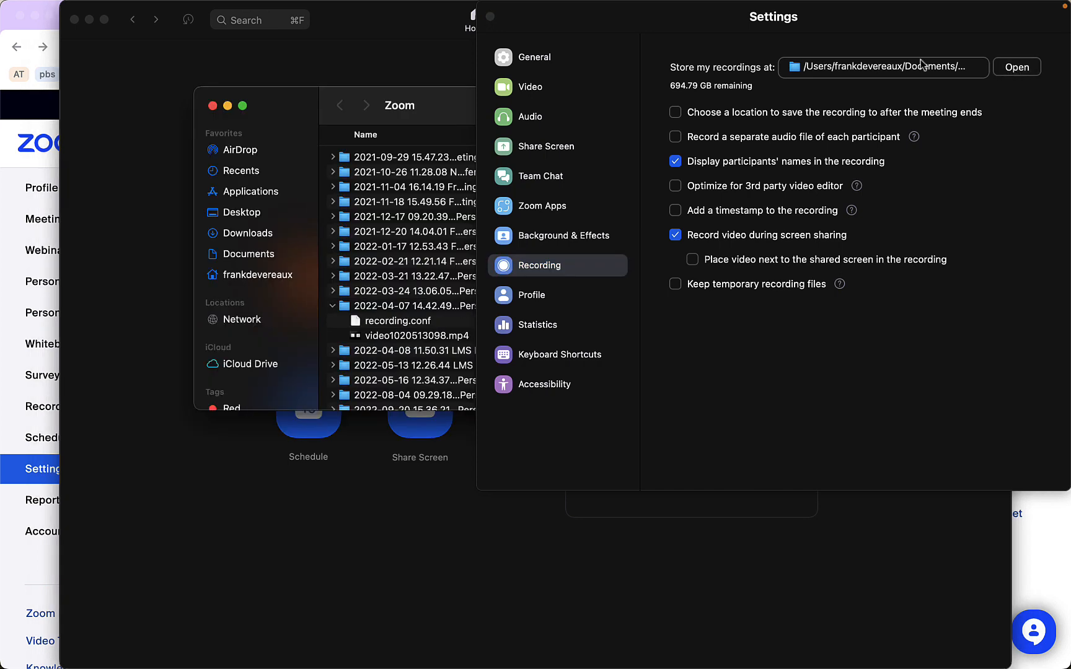
left_click(212, 106)
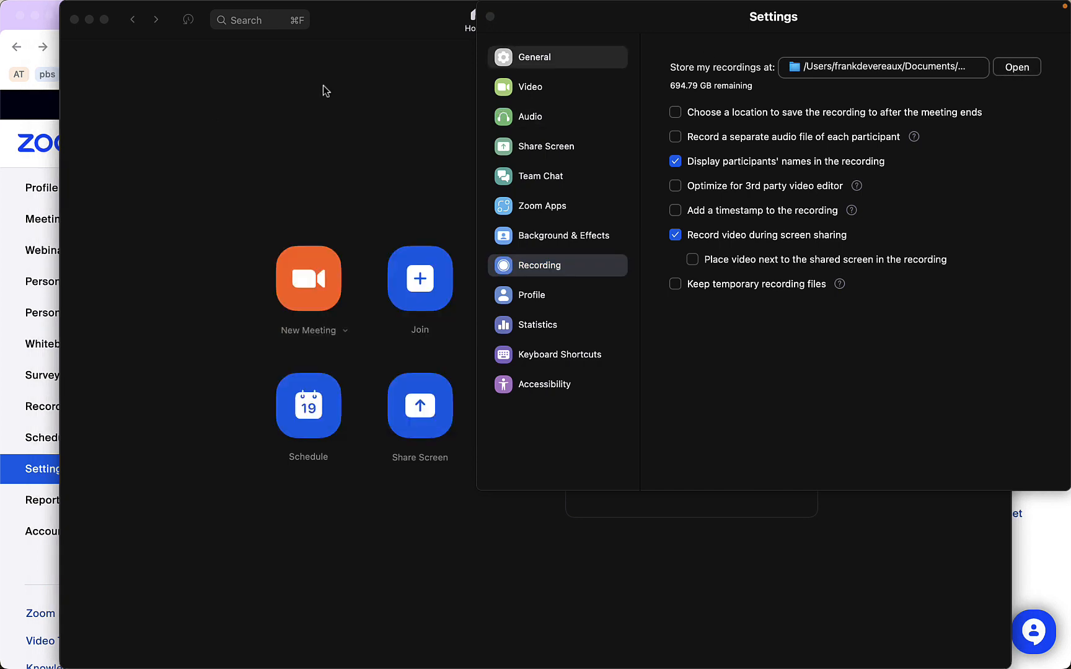
Create a new folder named Zoom Recordings inside Documents and choose it as the location to store recordings
left_click(896, 73)
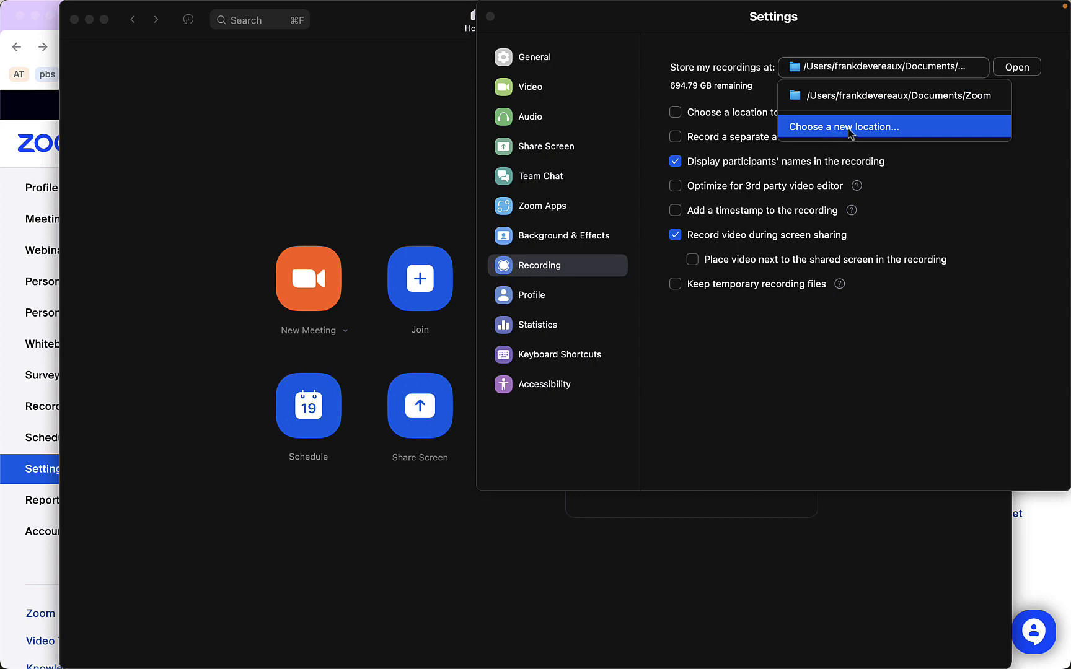
left_click(827, 127)
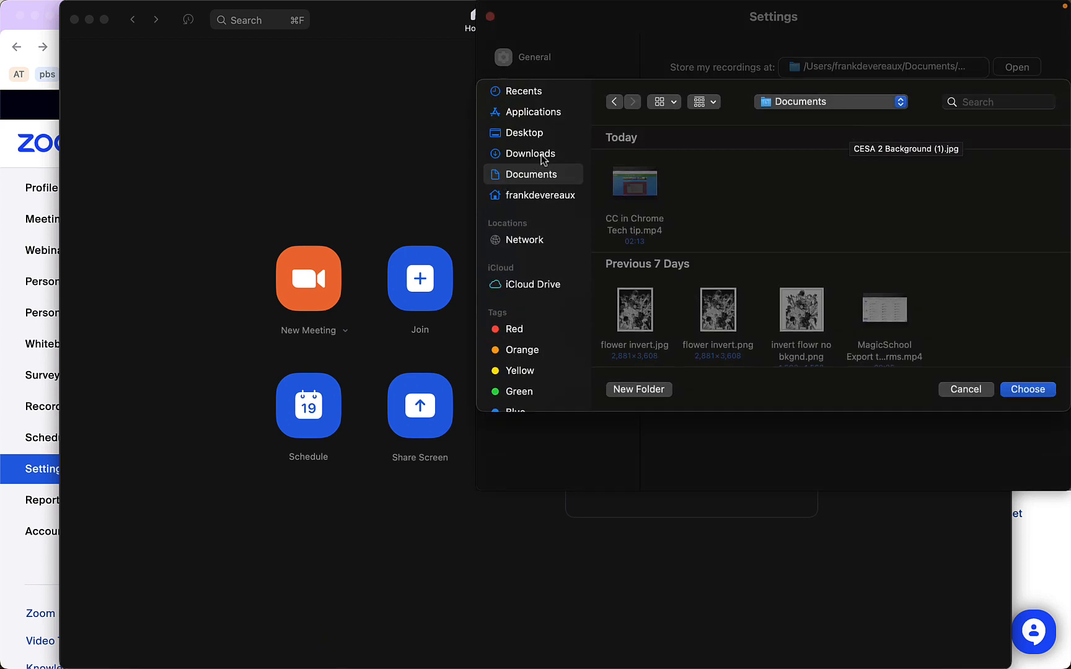
left_click(645, 386)
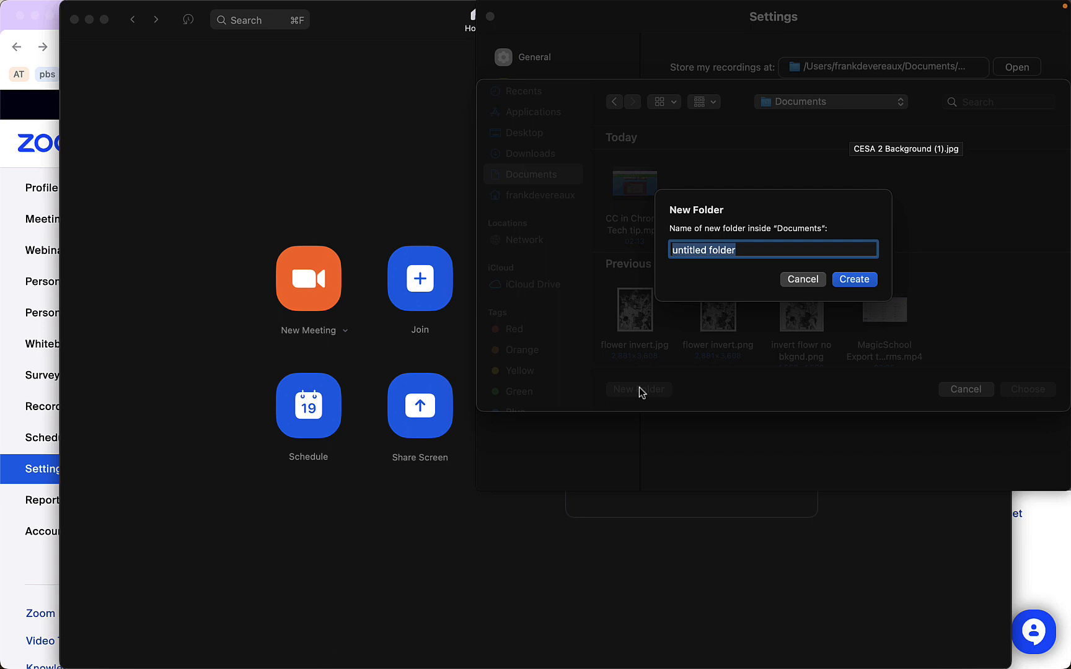
type("Zoom")
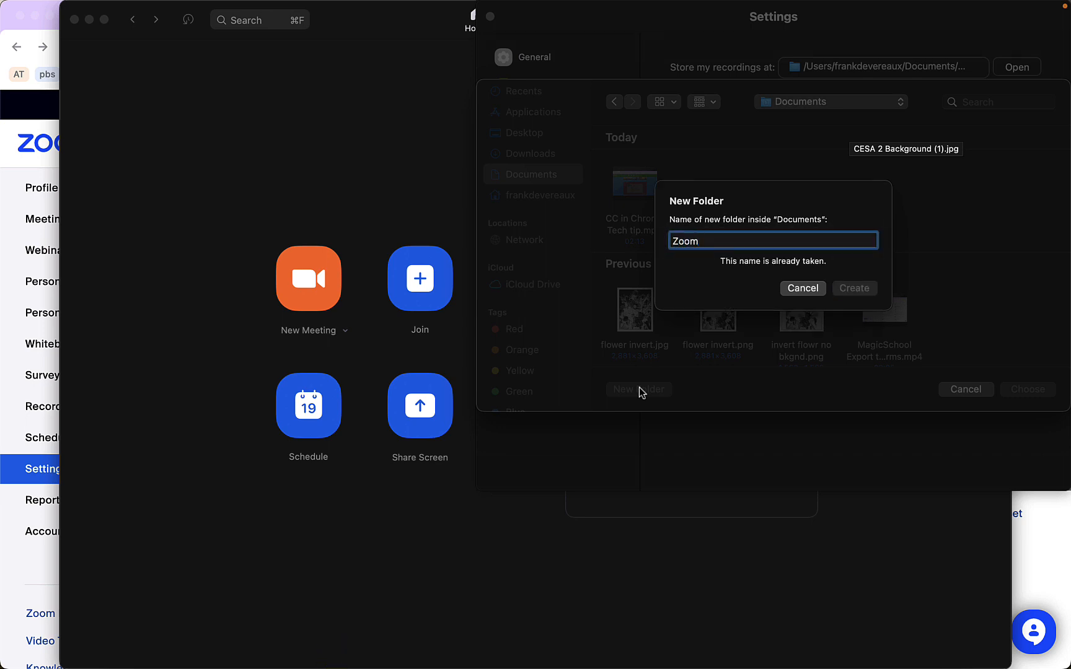
type(" Recordin")
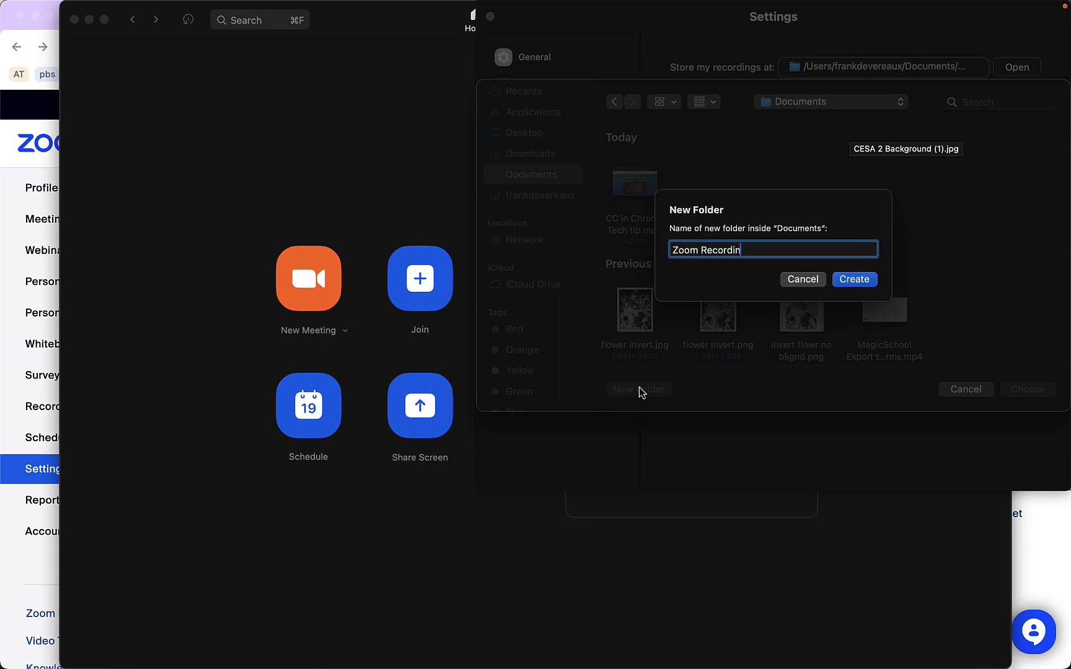
type("gs")
left_click(854, 279)
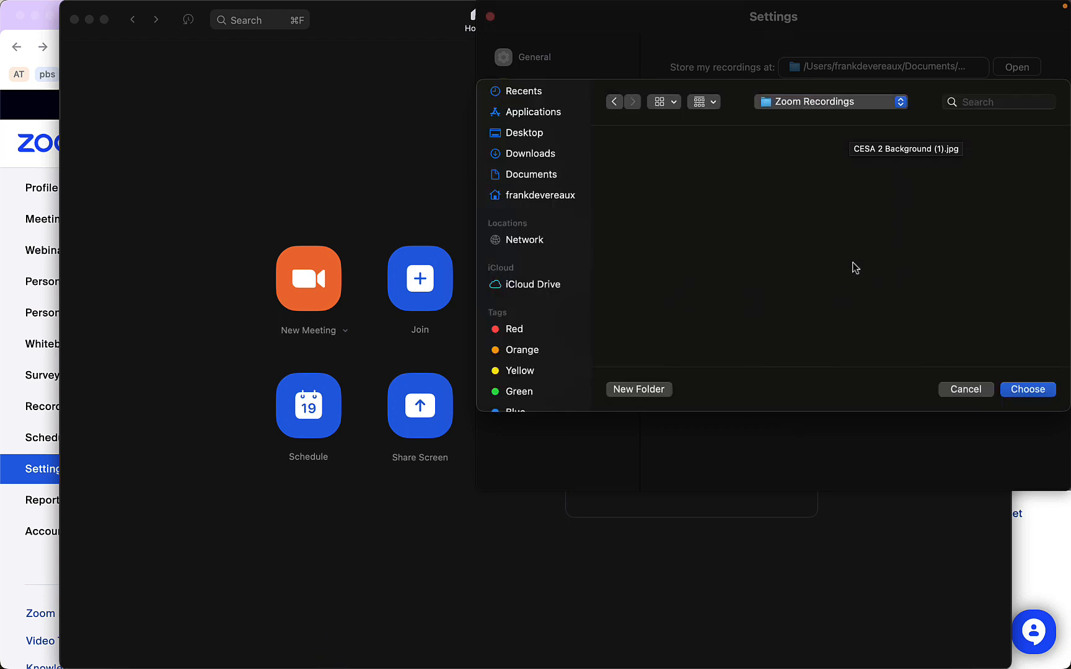
left_click(1006, 389)
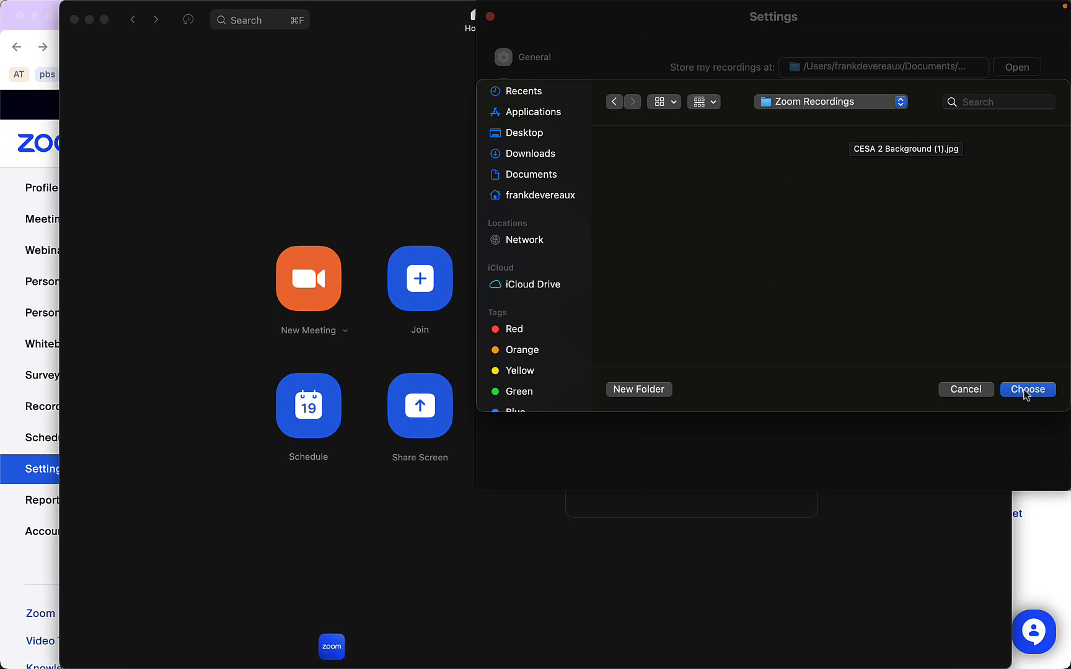
Enable the Optimize for 3rd party video editor recording option
left_click(931, 72)
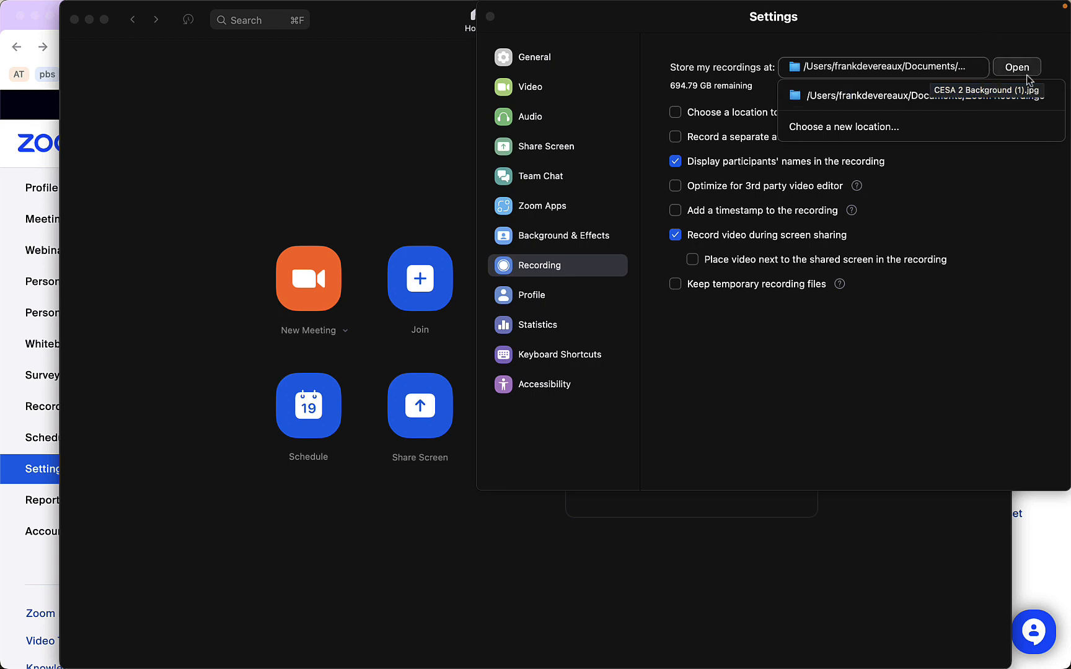
left_click_drag(1036, 22, 802, 21)
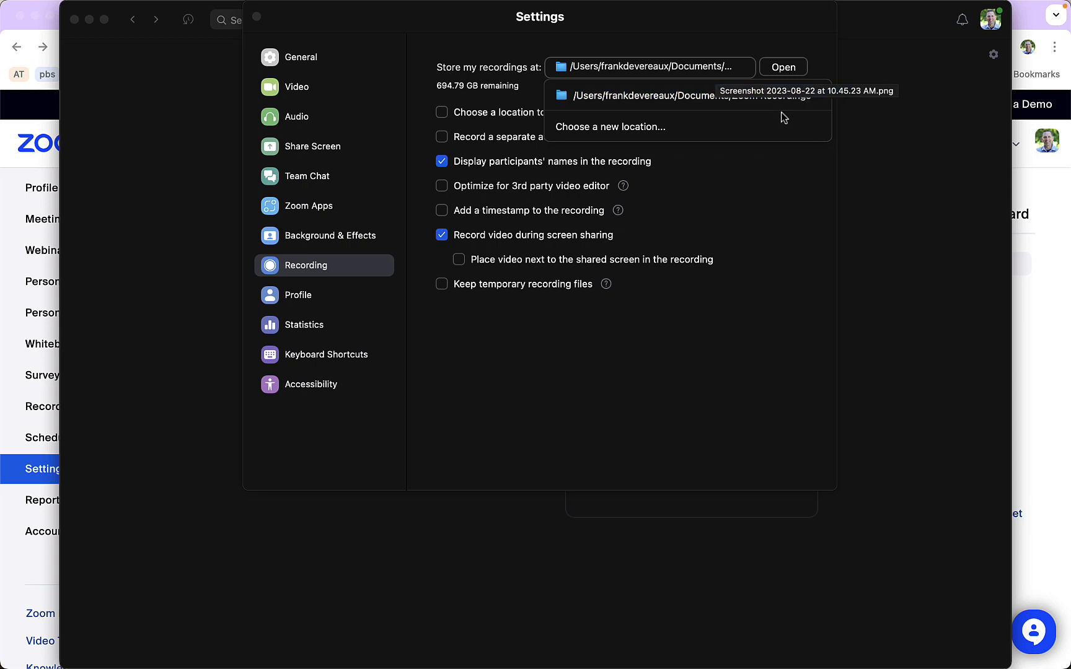
left_click(905, 138)
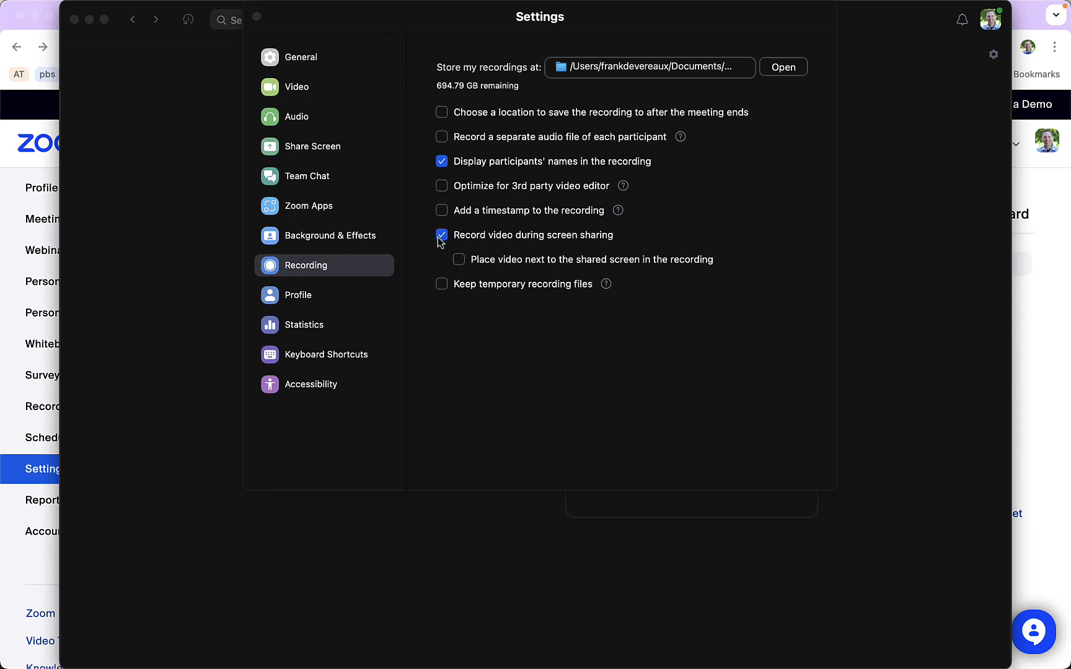
left_click(442, 187)
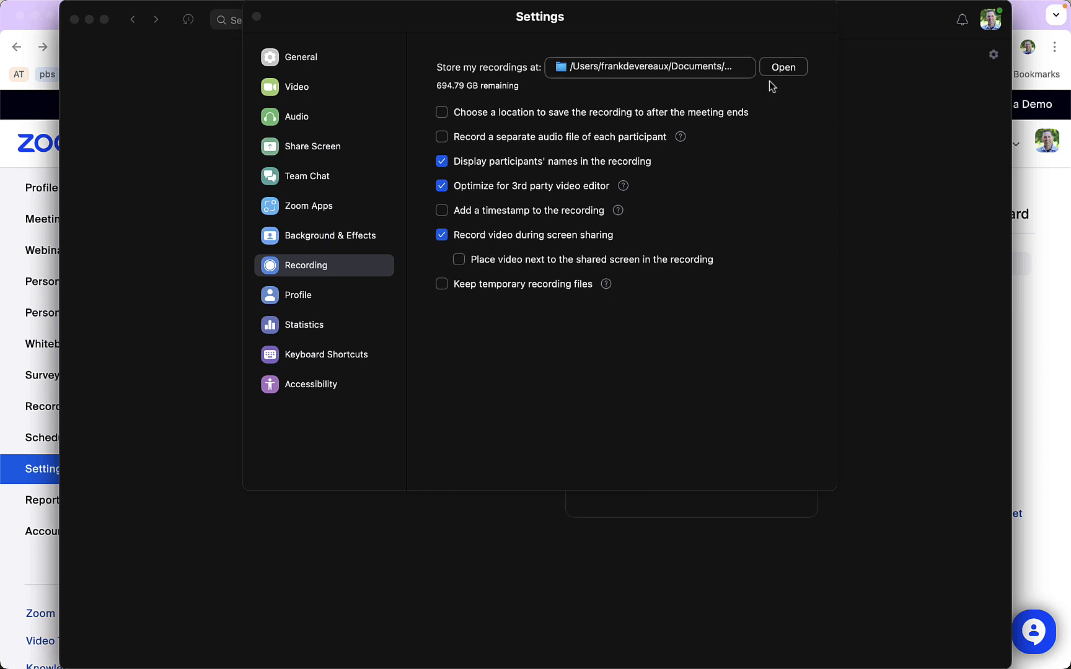
Open the recordings folder in Finder, then close the Settings window and the folder window
left_click(783, 67)
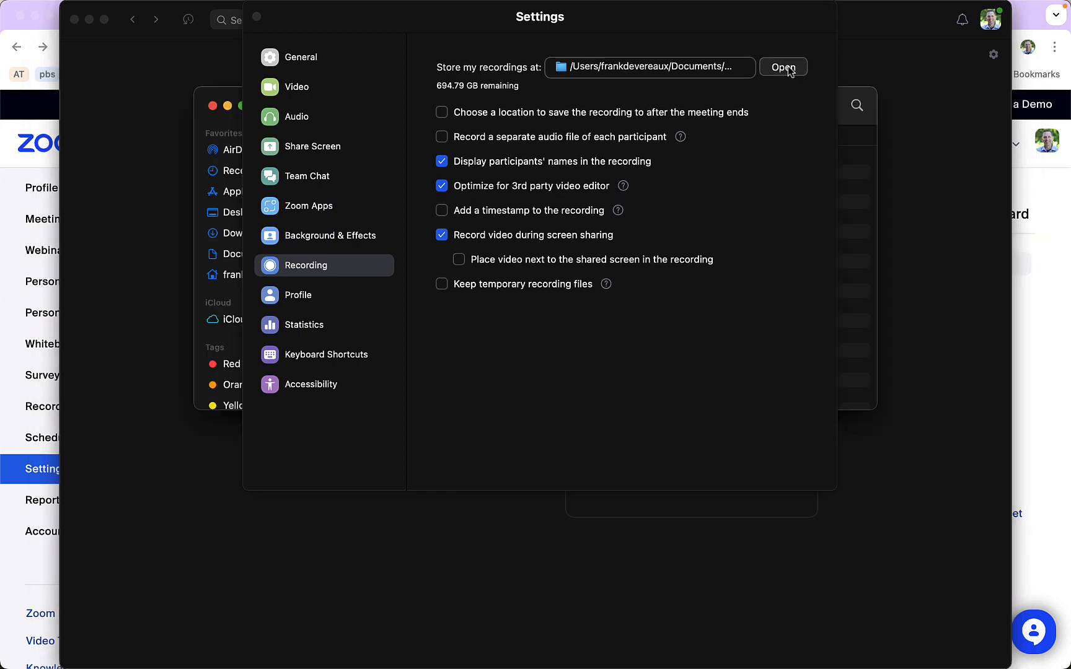
left_click(257, 16)
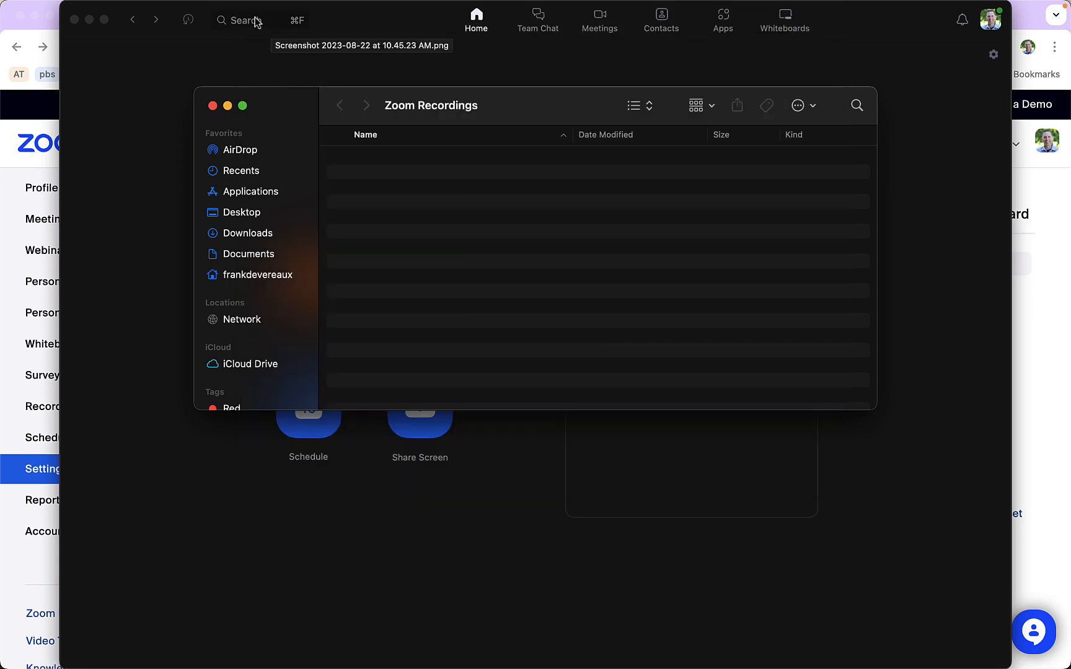
left_click(211, 106)
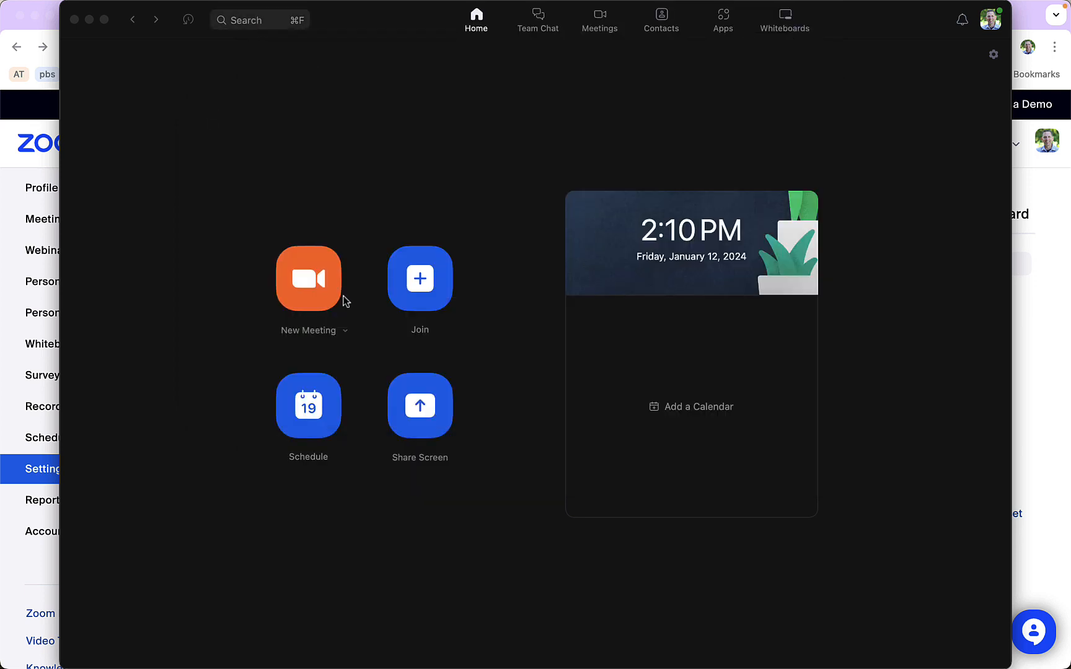
Start a new instant meeting from the desktop app's home screen
left_click(305, 288)
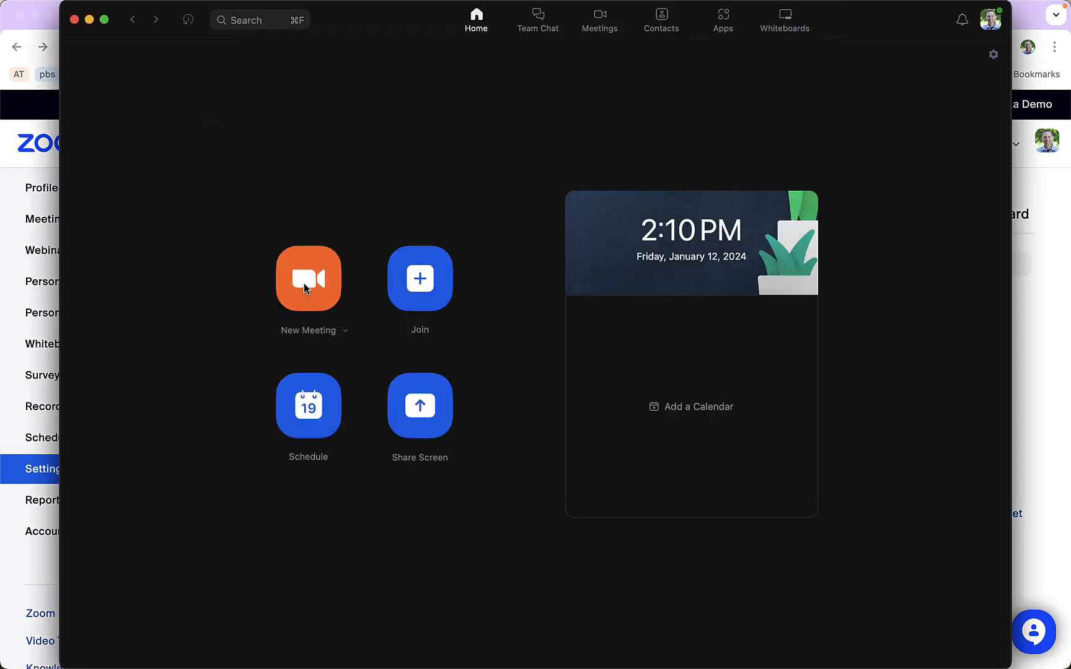
left_click(305, 288)
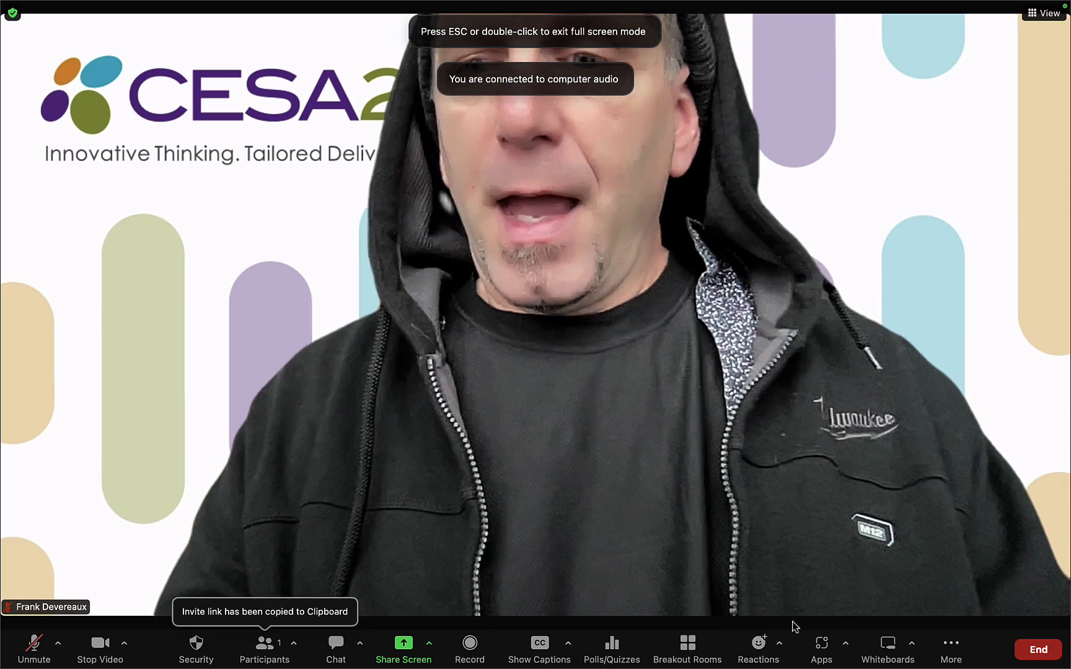
mouse_move(998, 662)
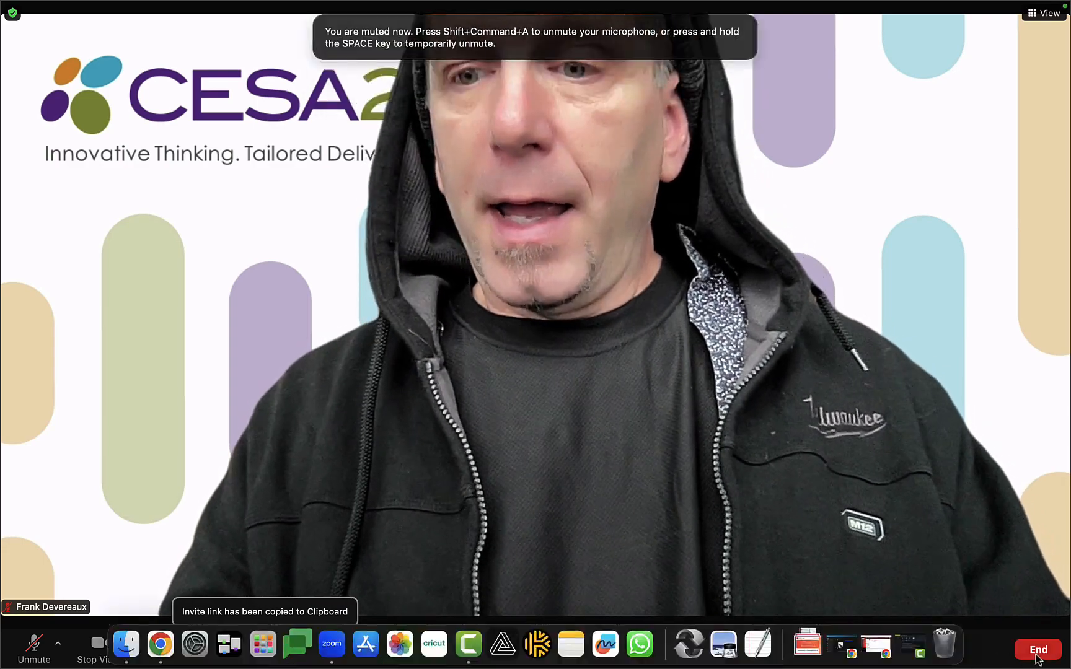
left_click(1037, 649)
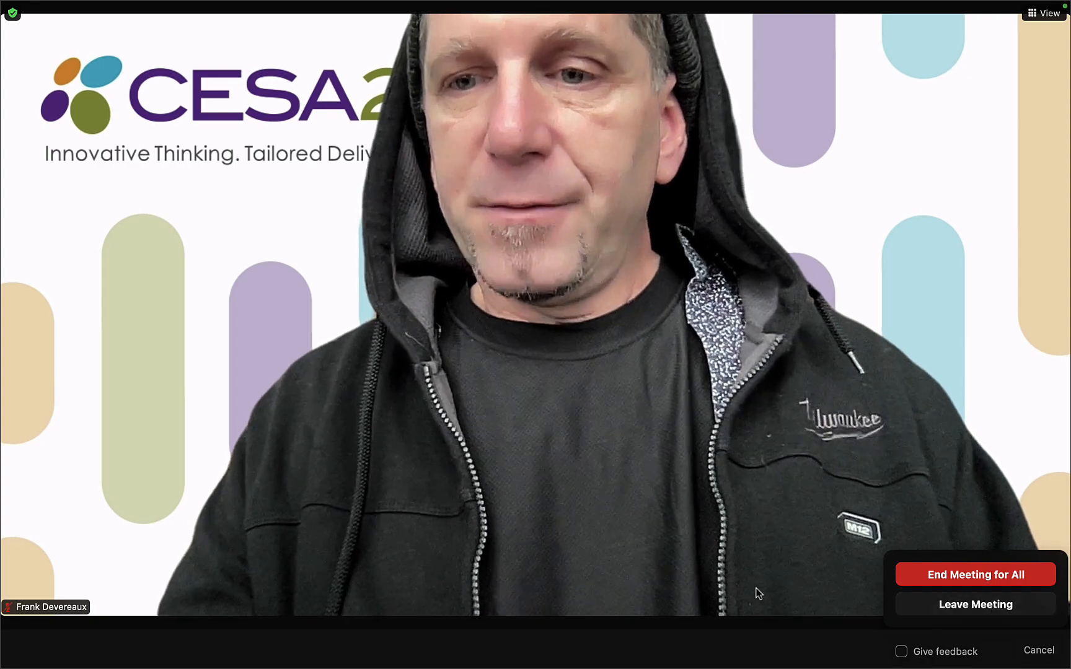
left_click(743, 583)
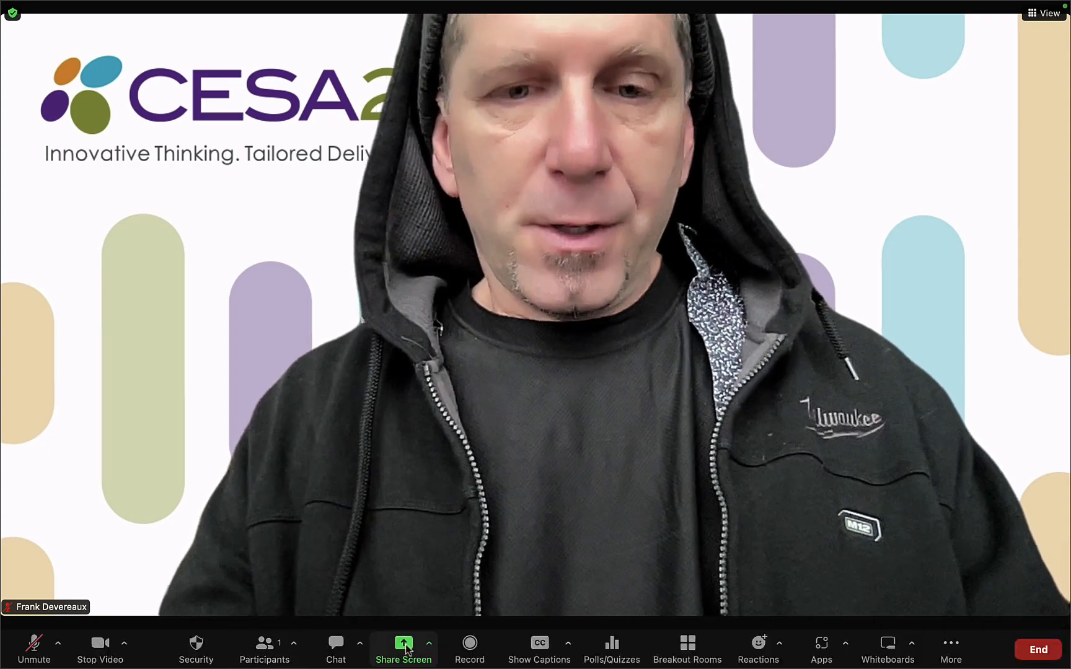
Record the meeting locally without audio, then end the meeting for all
left_click(469, 646)
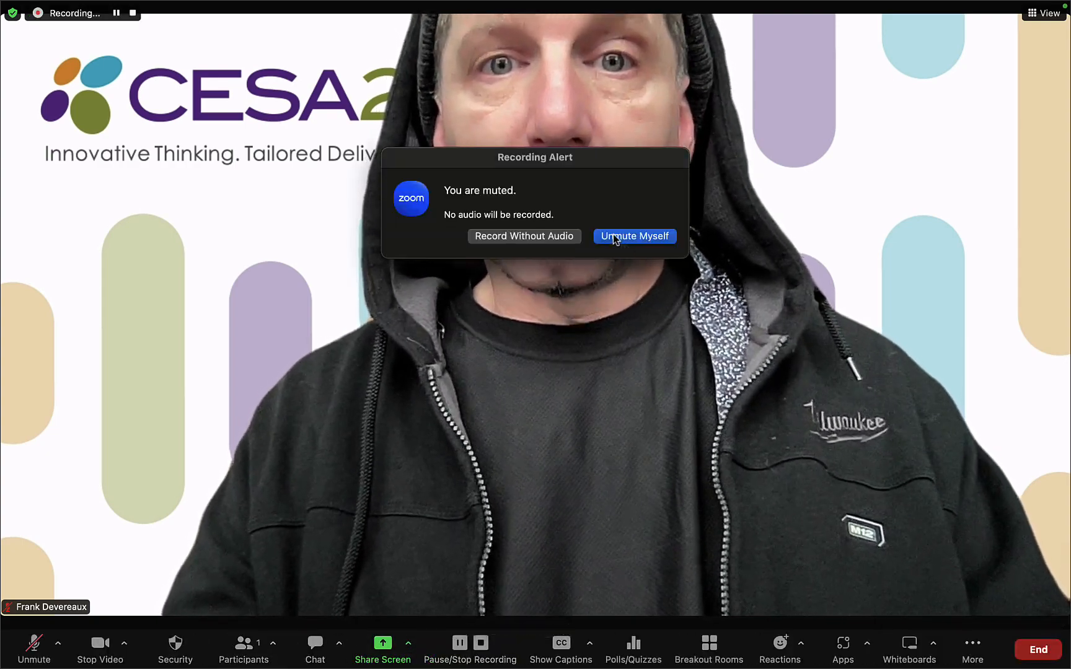
left_click(555, 236)
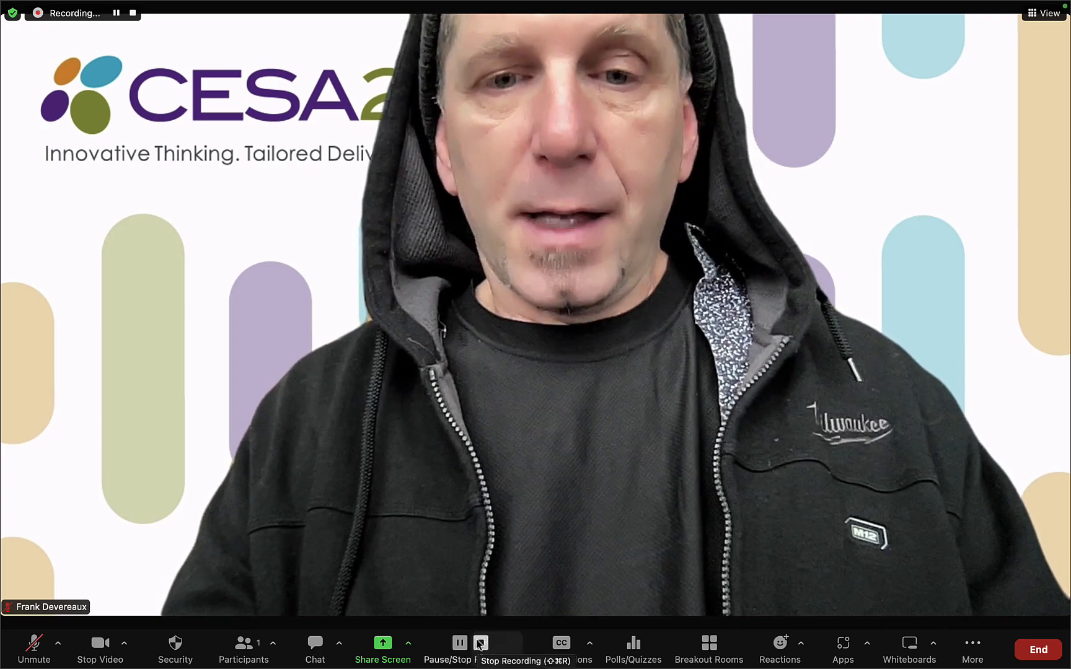
left_click(1036, 649)
left_click(1023, 577)
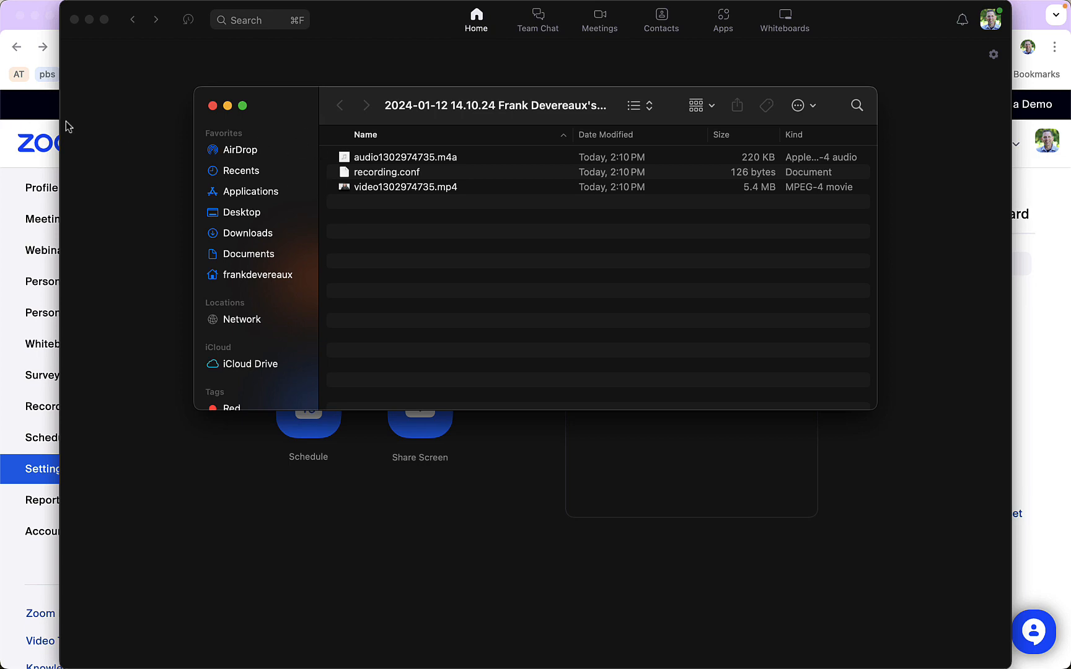
Minimize the Zoom app and open Google Drive in a new browser tab
left_click(199, 52)
left_click(90, 21)
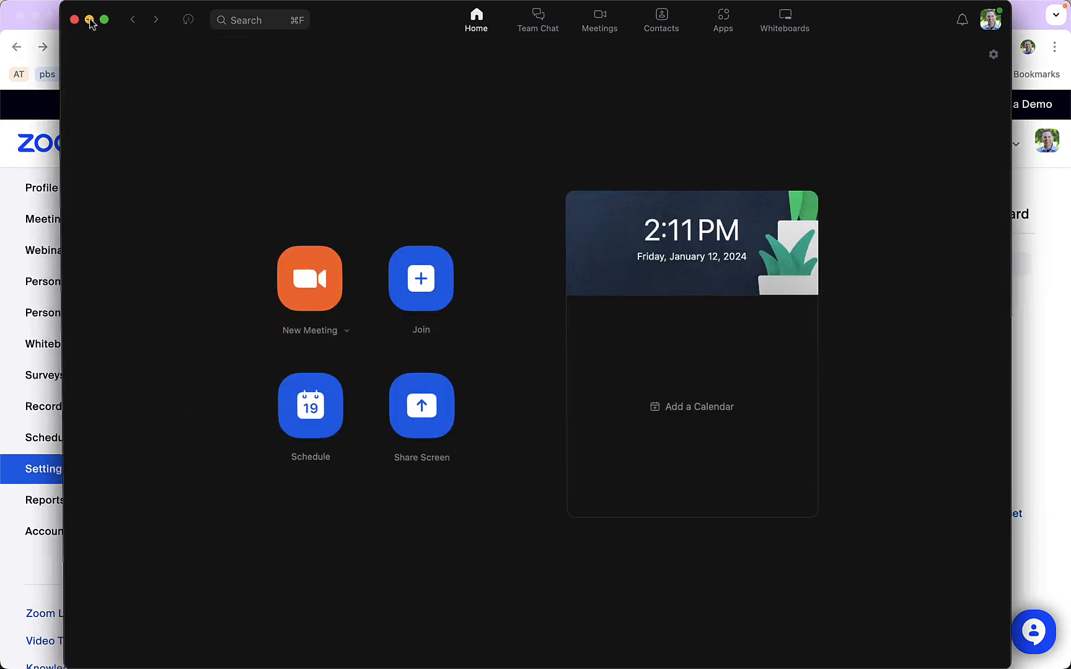
left_click(256, 16)
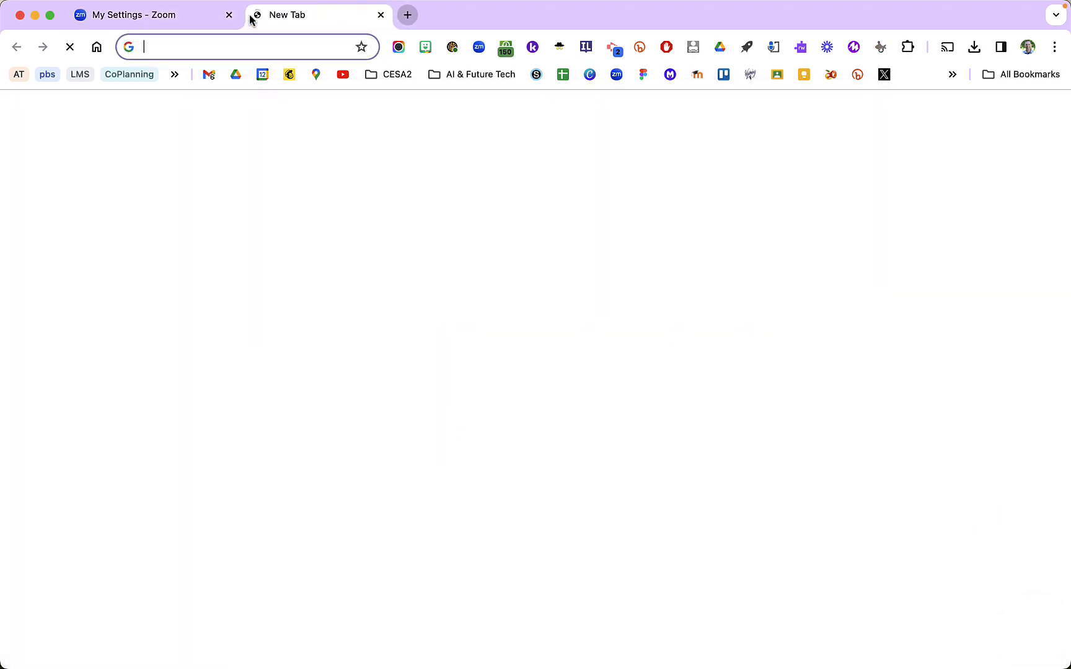
left_click(236, 74)
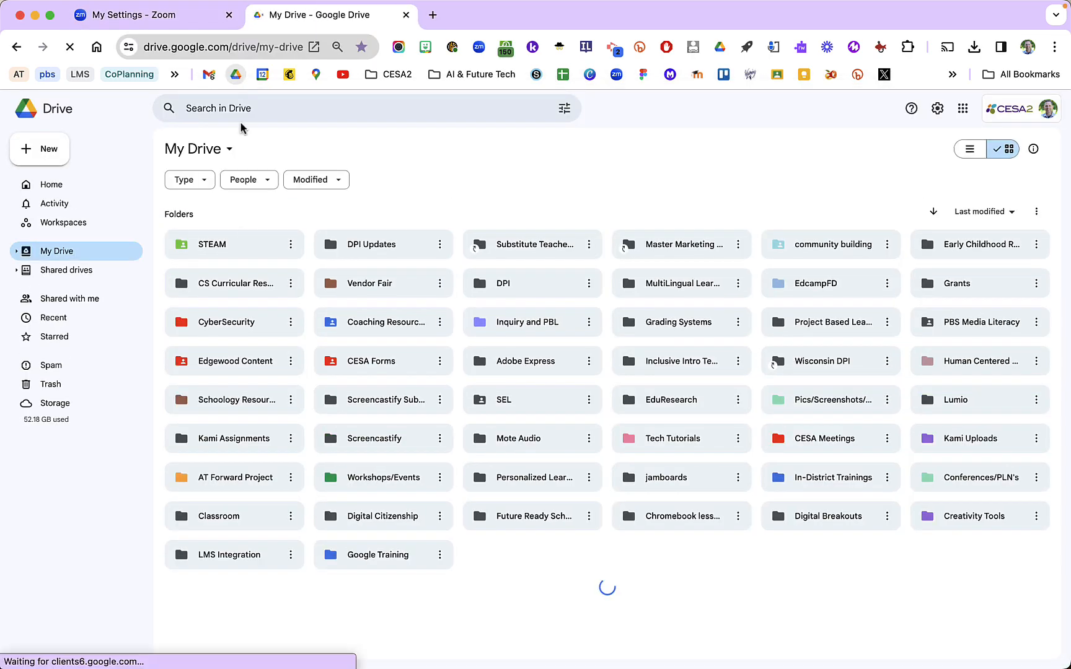
Upload the recorded video1302974735.mp4 from the recording folder into My Drive
key("ctrl+Up")
left_click(334, 186)
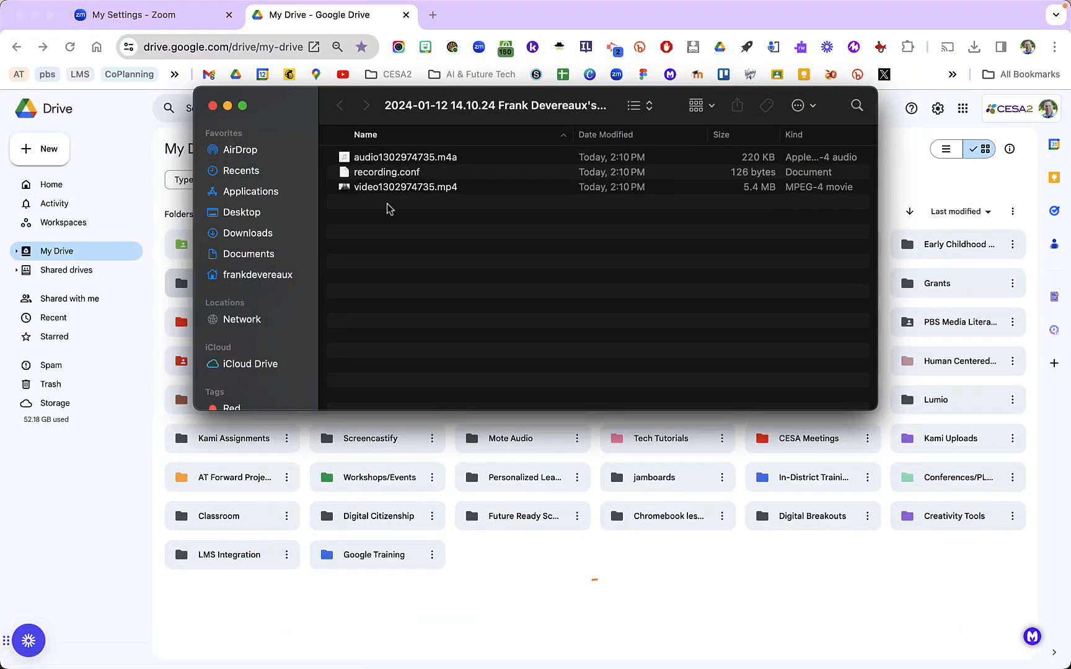
left_click_drag(411, 187, 560, 580)
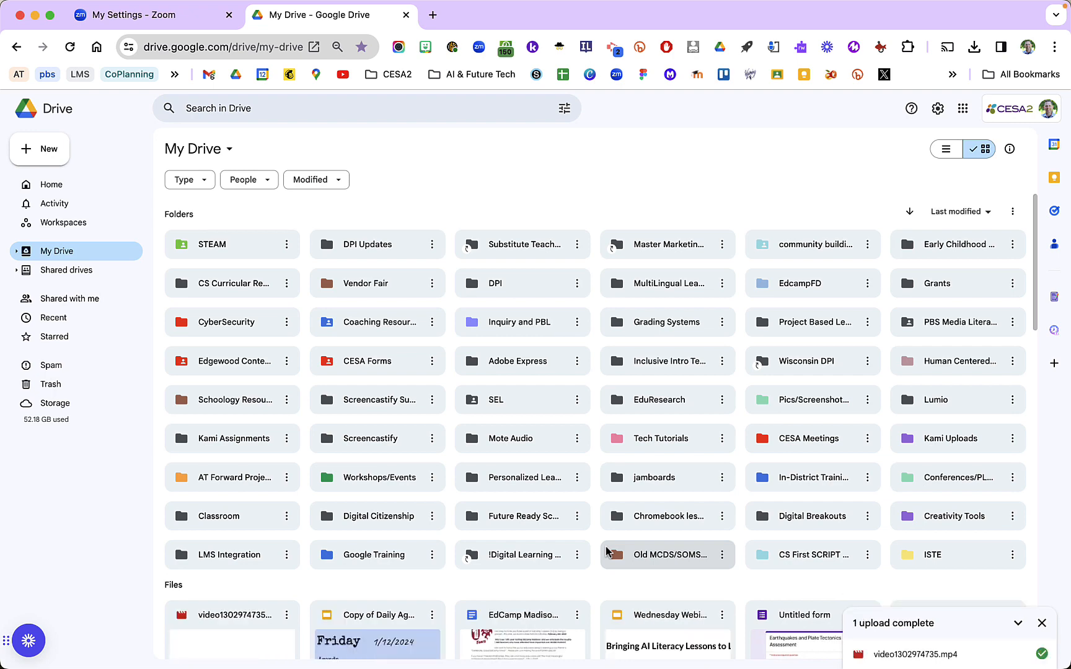
Open sharing for the uploaded video and add a colleague from the suggestions as a recipient
scroll(375, 564, "down", 5)
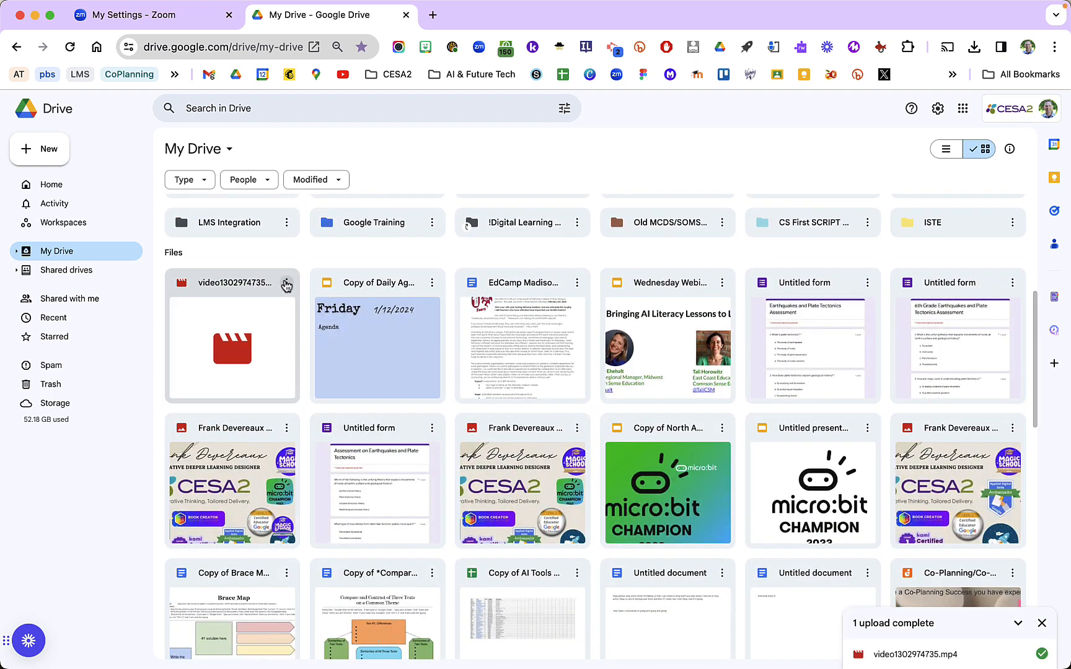
left_click(286, 283)
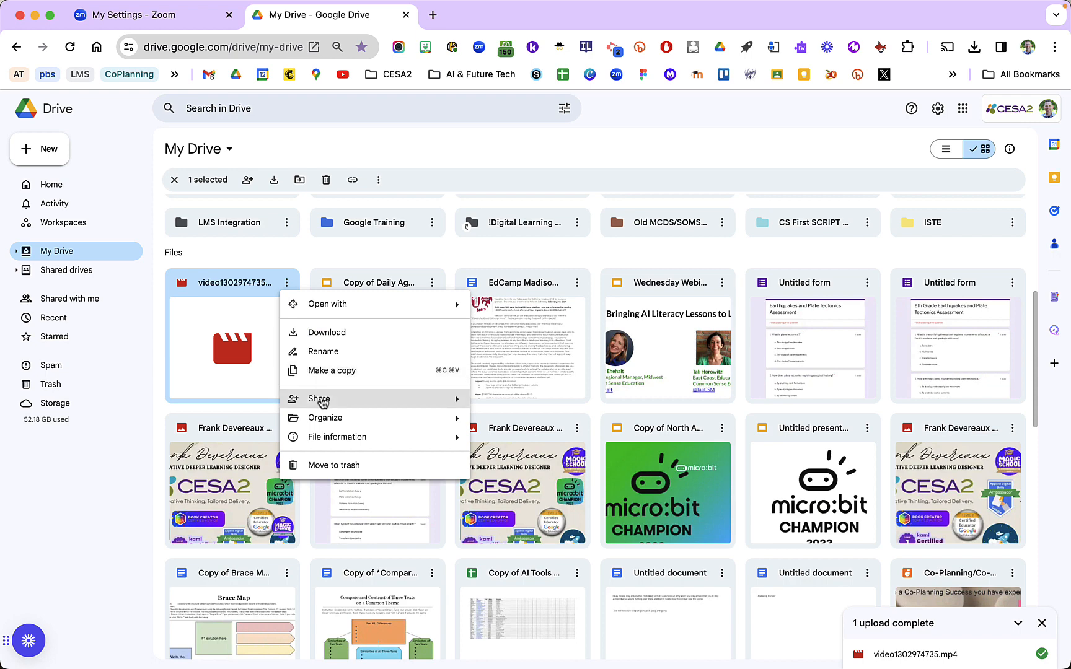
mouse_move(321, 402)
left_click(518, 406)
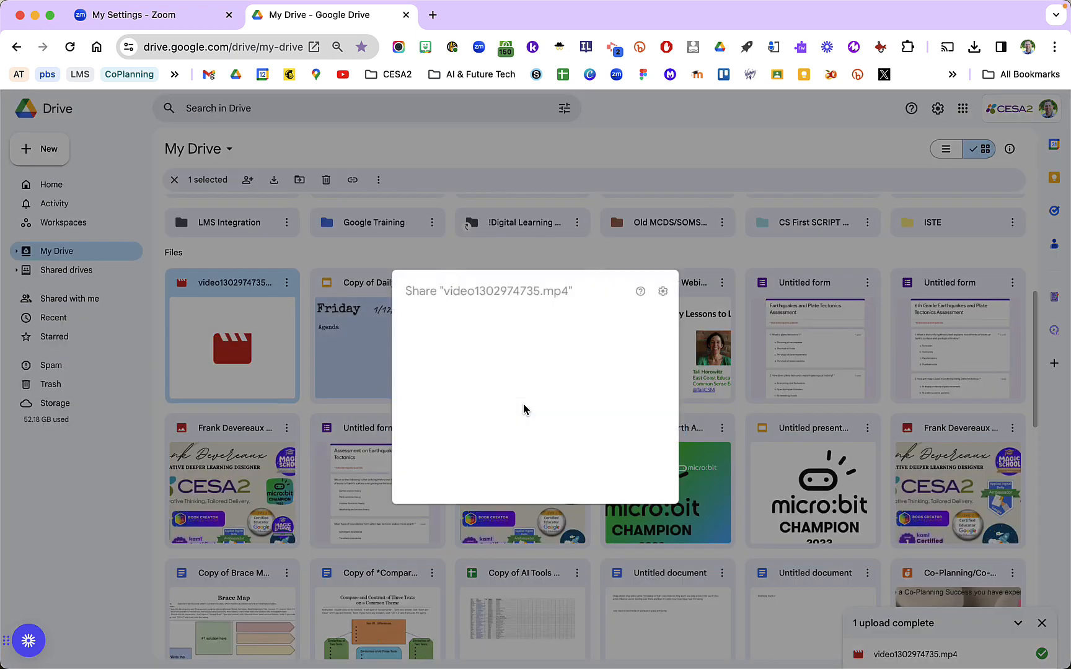
left_click(481, 322)
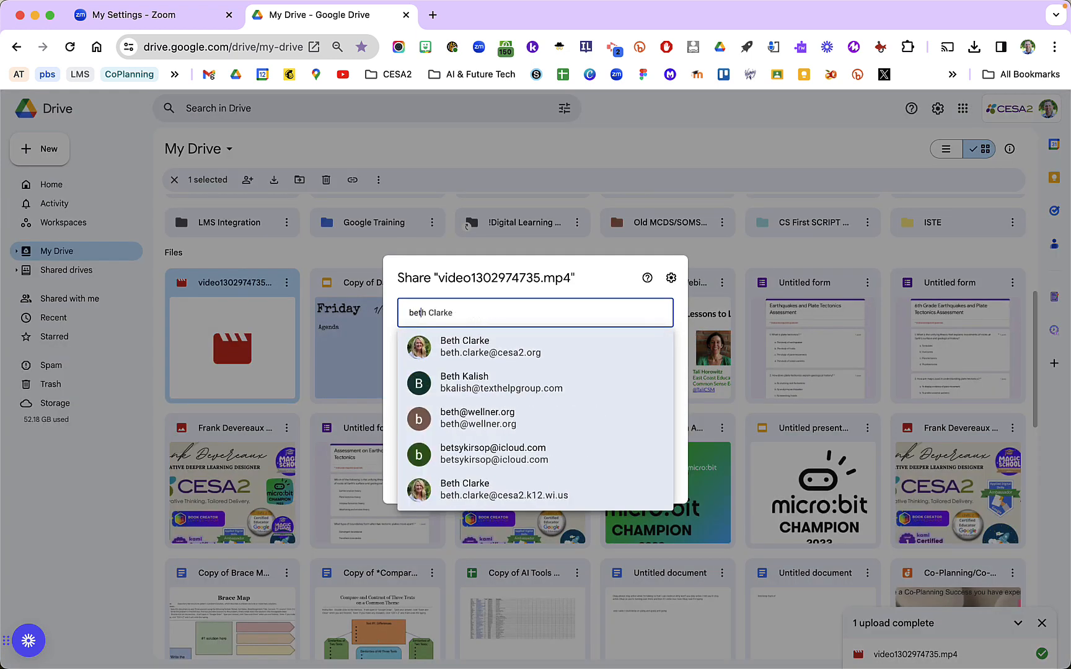
left_click(494, 343)
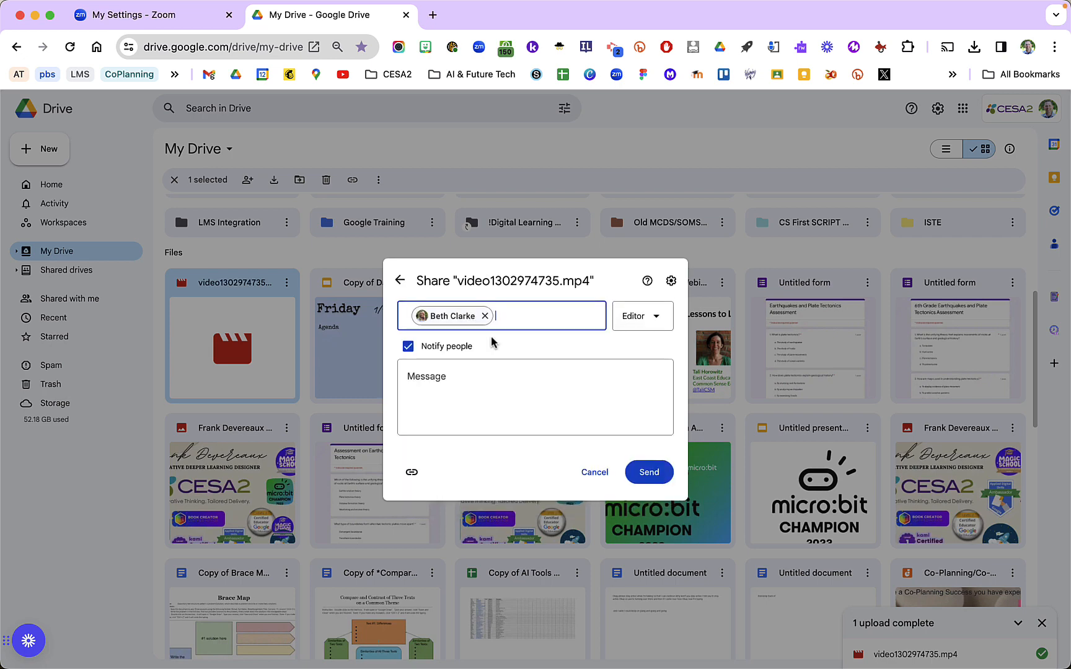
Add the Consultants group as another recipient of the shared video
left_click(654, 327)
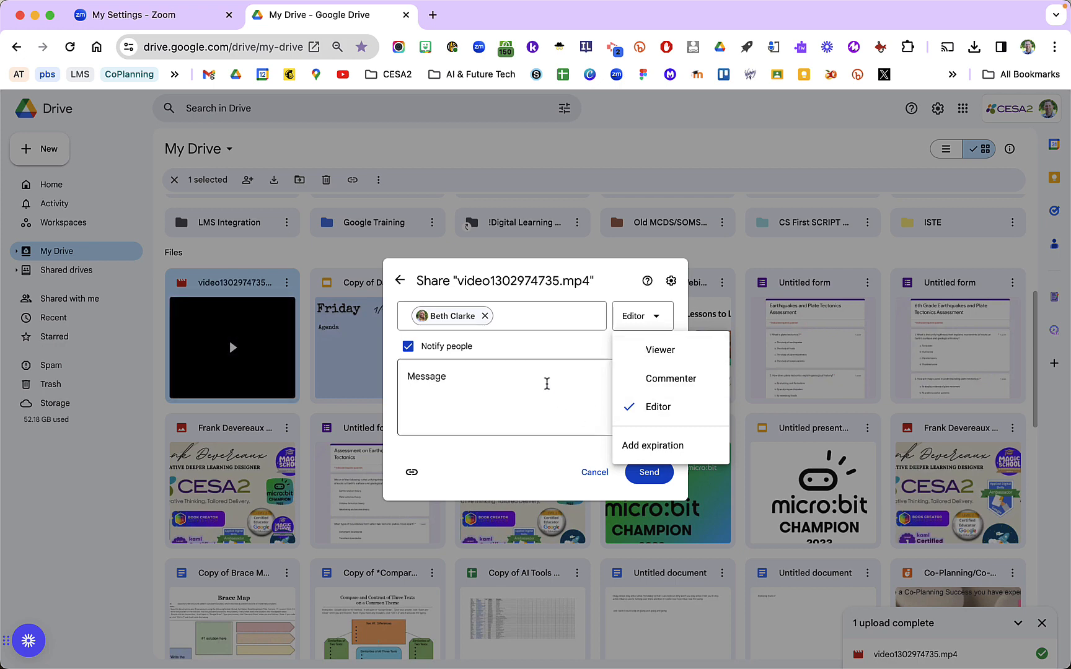
left_click(546, 314)
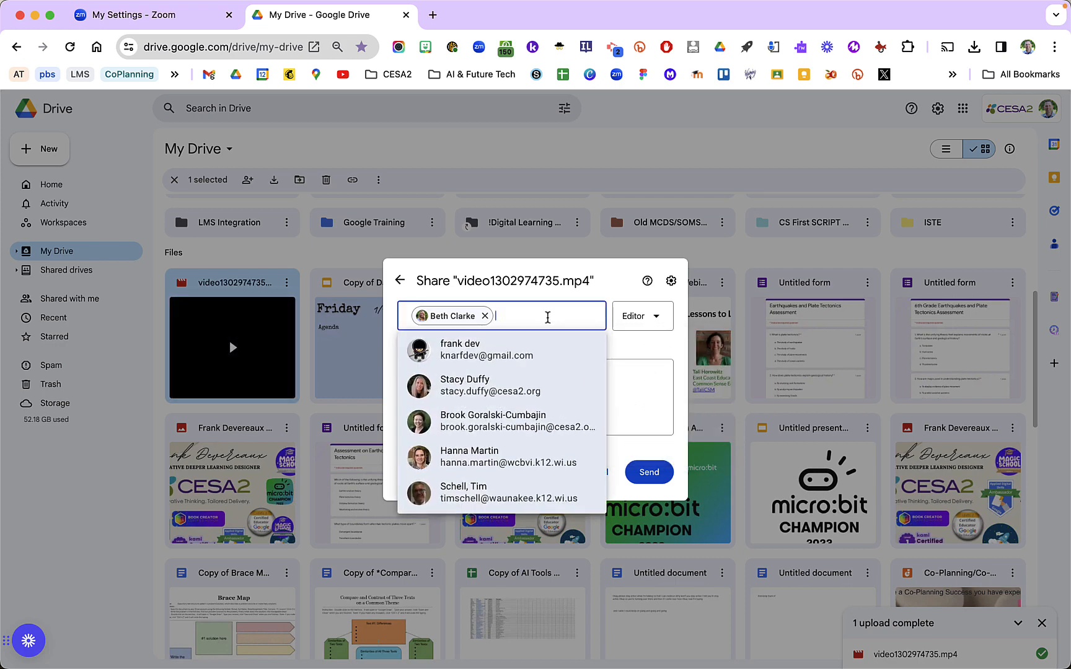
type("consultants")
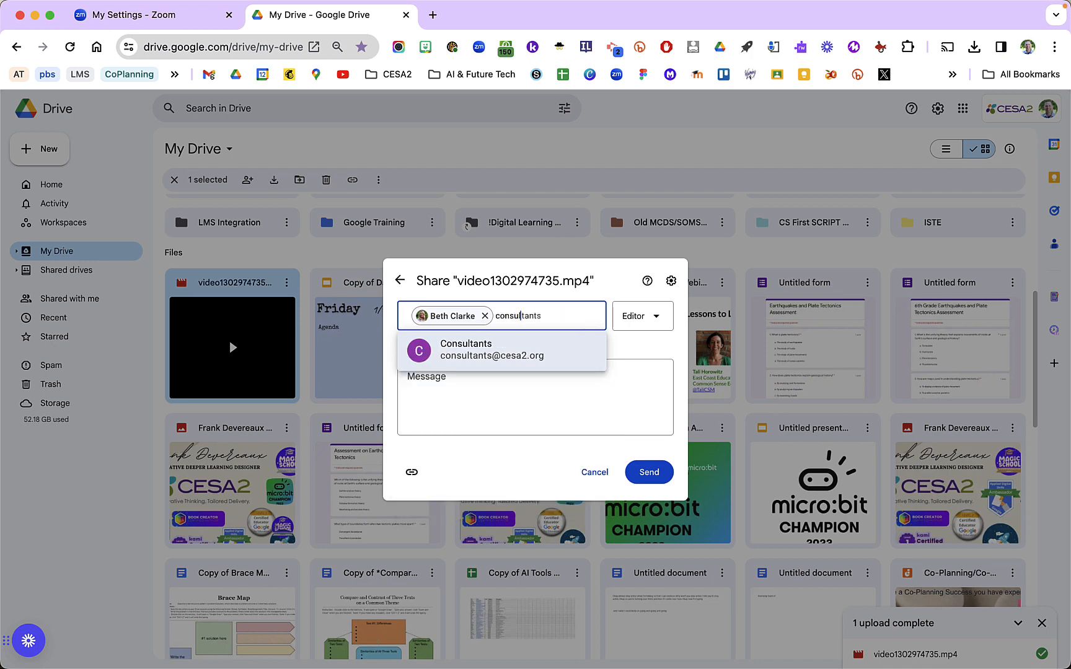
left_click(522, 350)
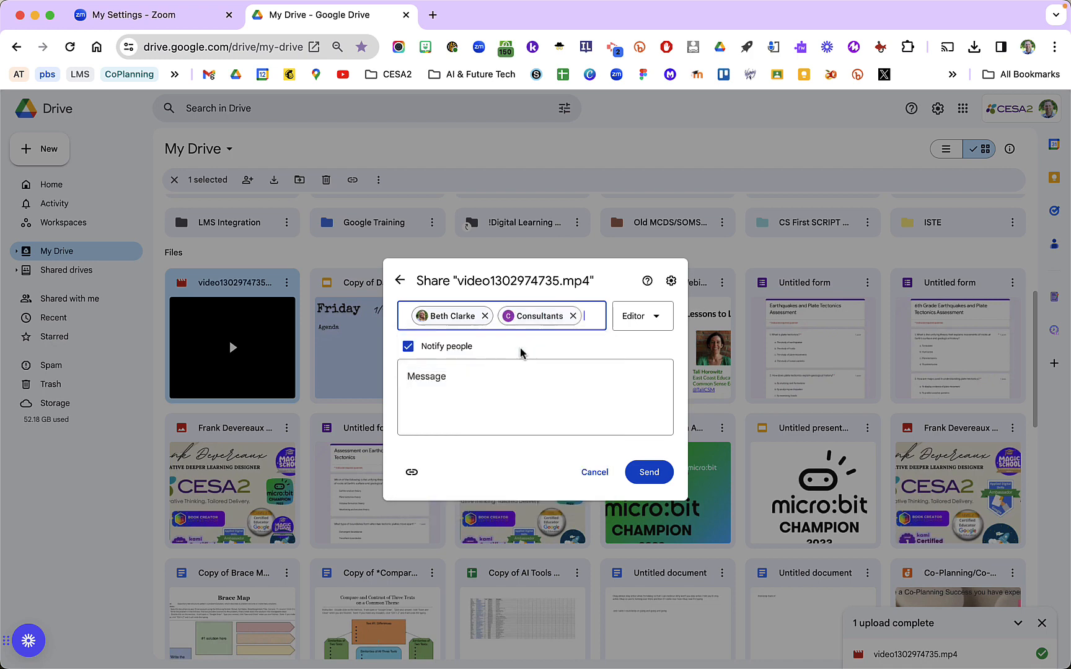
Cancel the pending share and close the sharing dialog
left_click(649, 321)
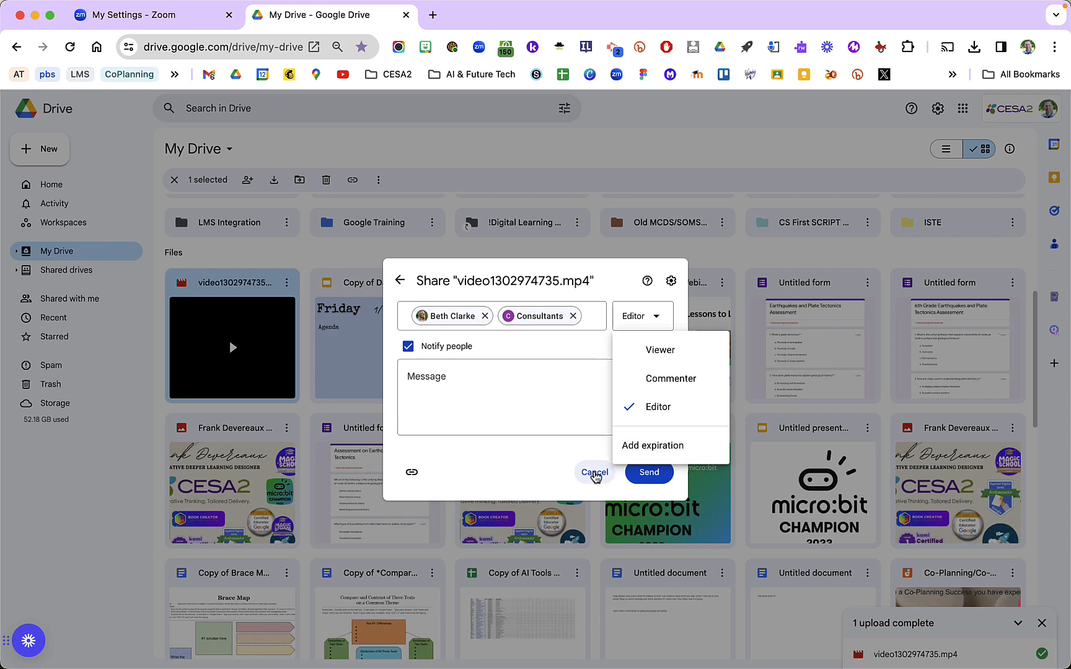
left_click(594, 475)
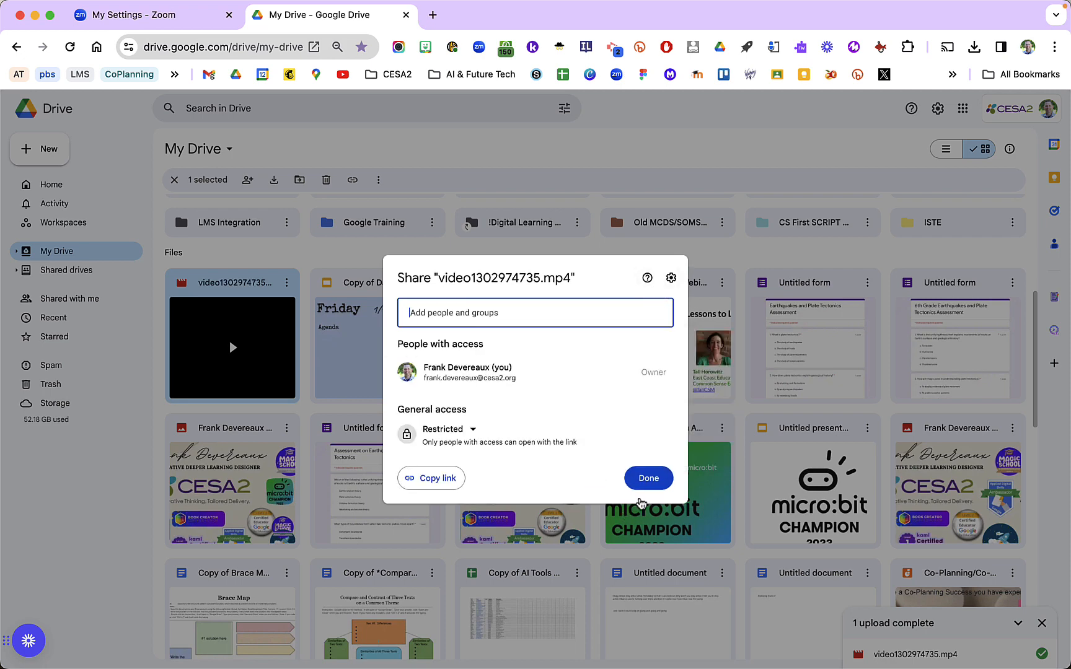
left_click(648, 479)
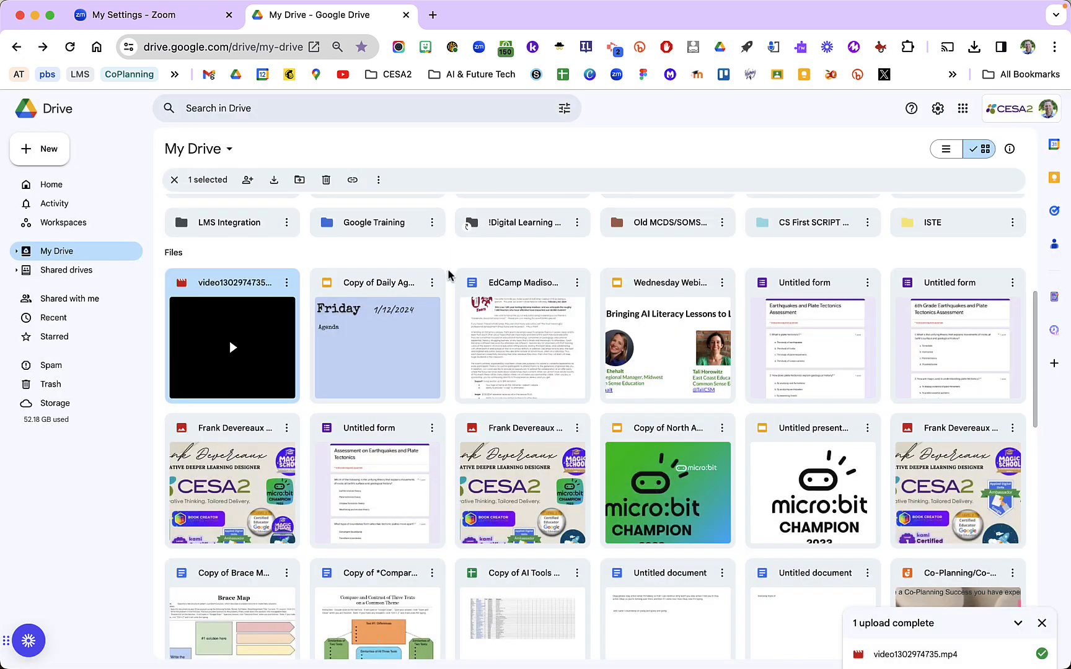
scroll(449, 275, "up", 4)
scroll(449, 274, "down", 3)
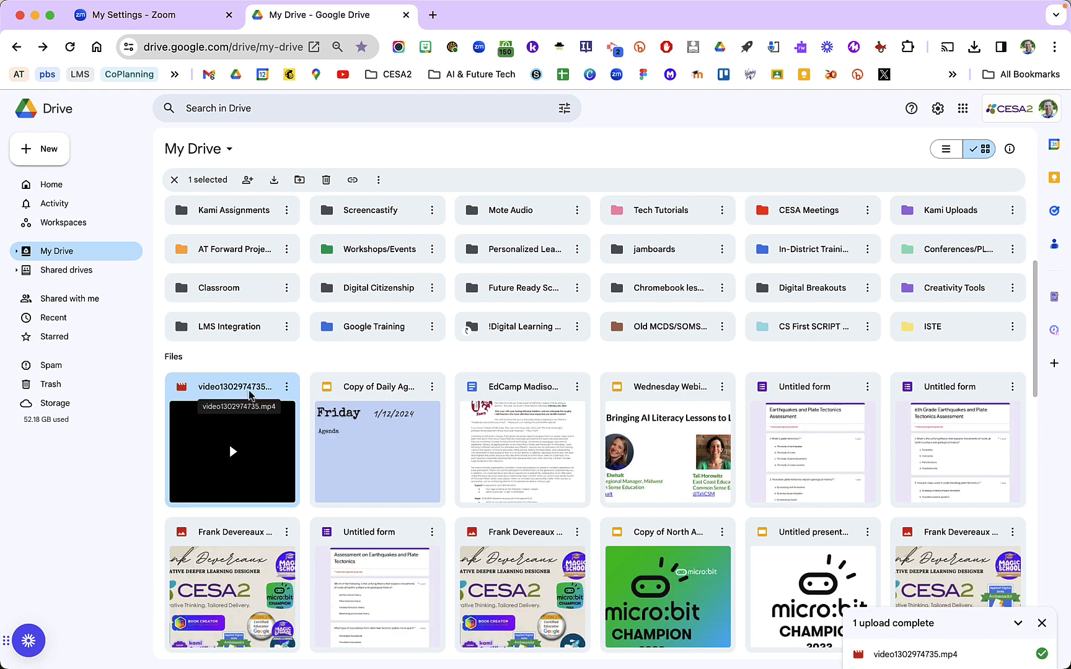
left_click(338, 360)
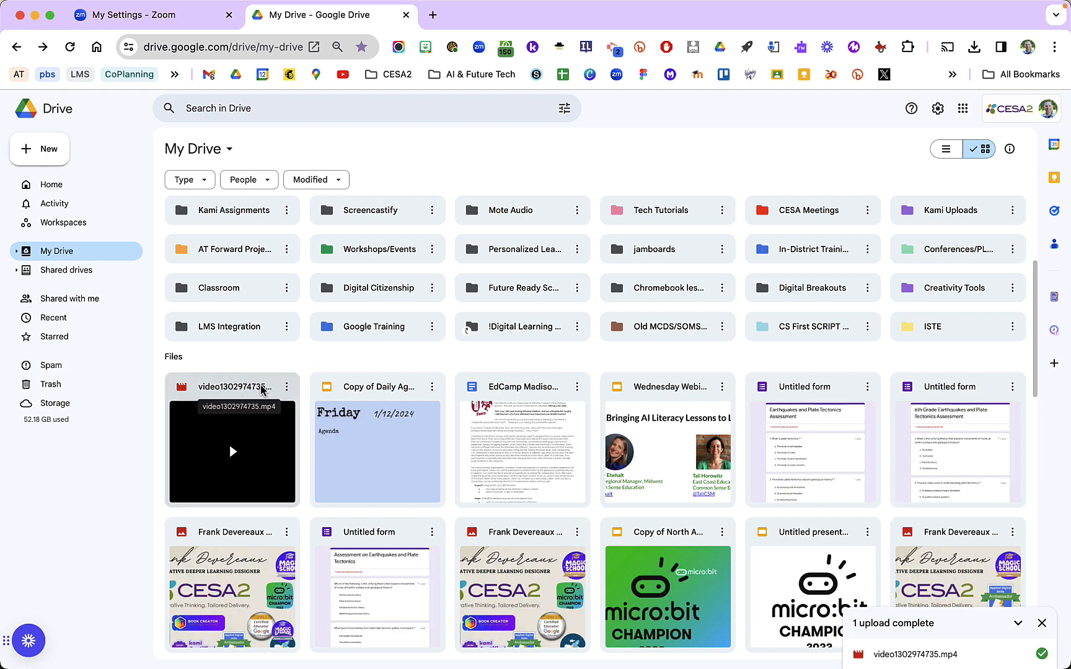
key("ctrl+Up")
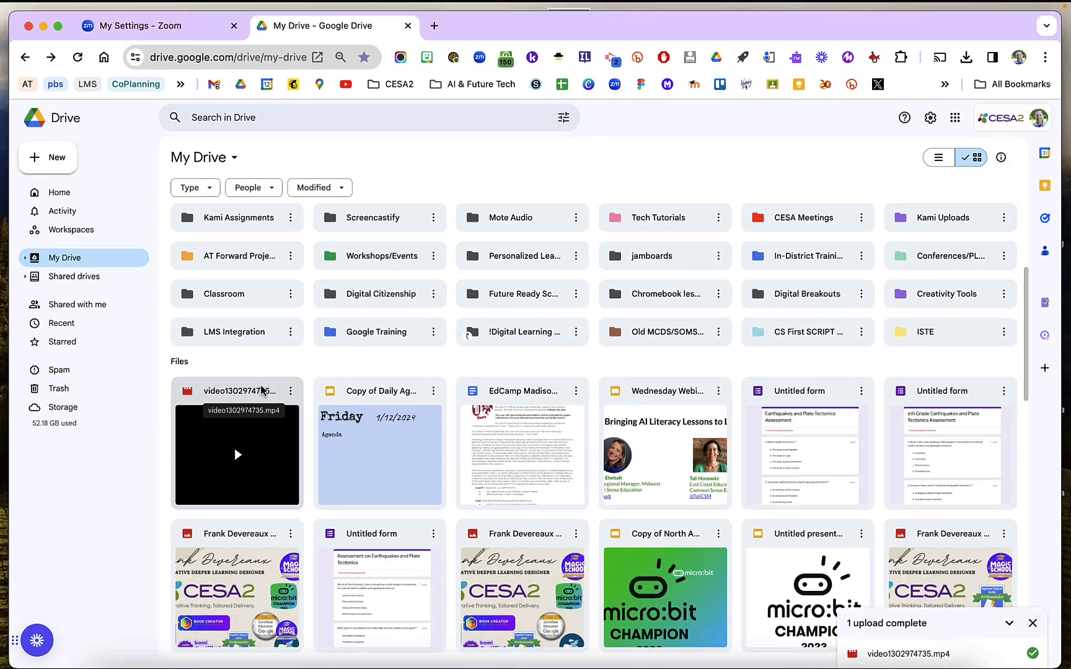
left_click(455, 136)
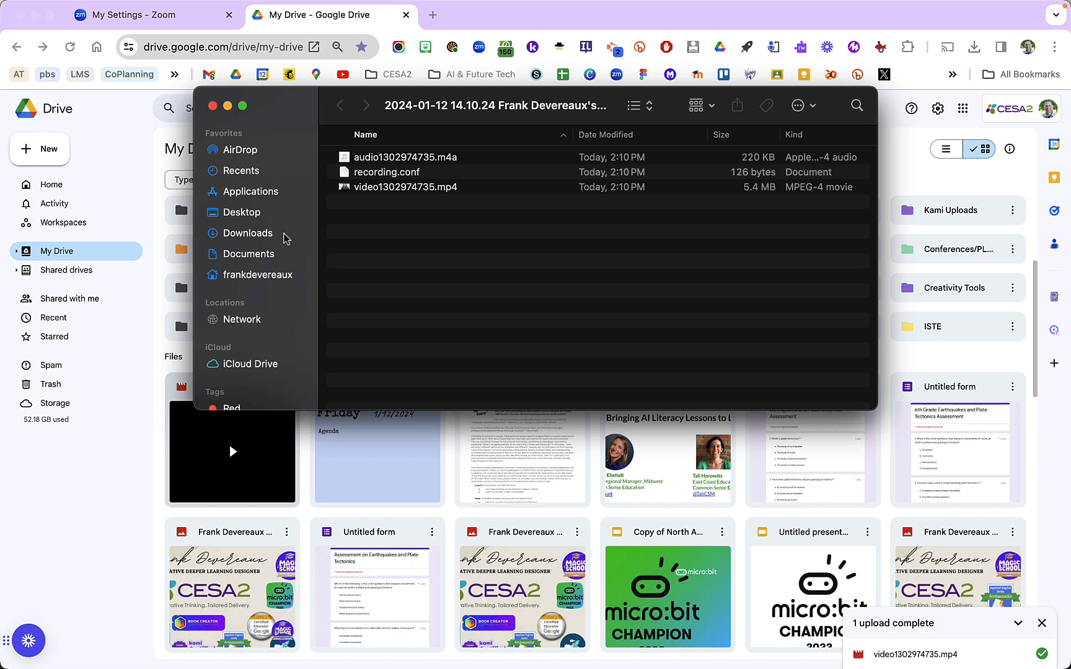
left_click(166, 364)
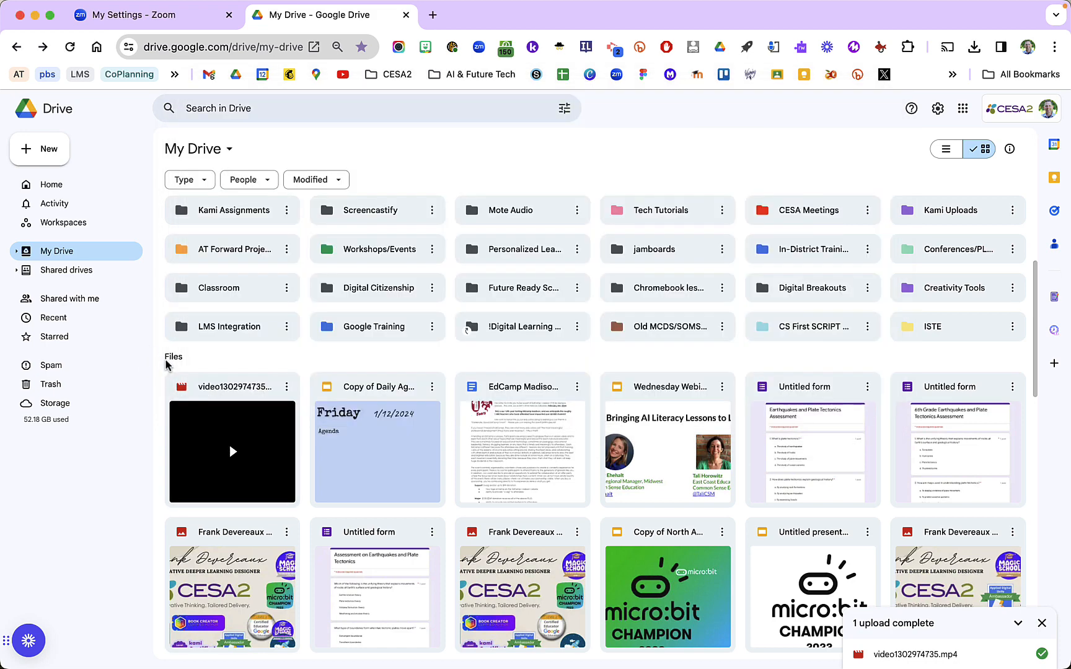
Create a new folder named Zoom Recording in My Drive
right_click(225, 354)
left_click(264, 374)
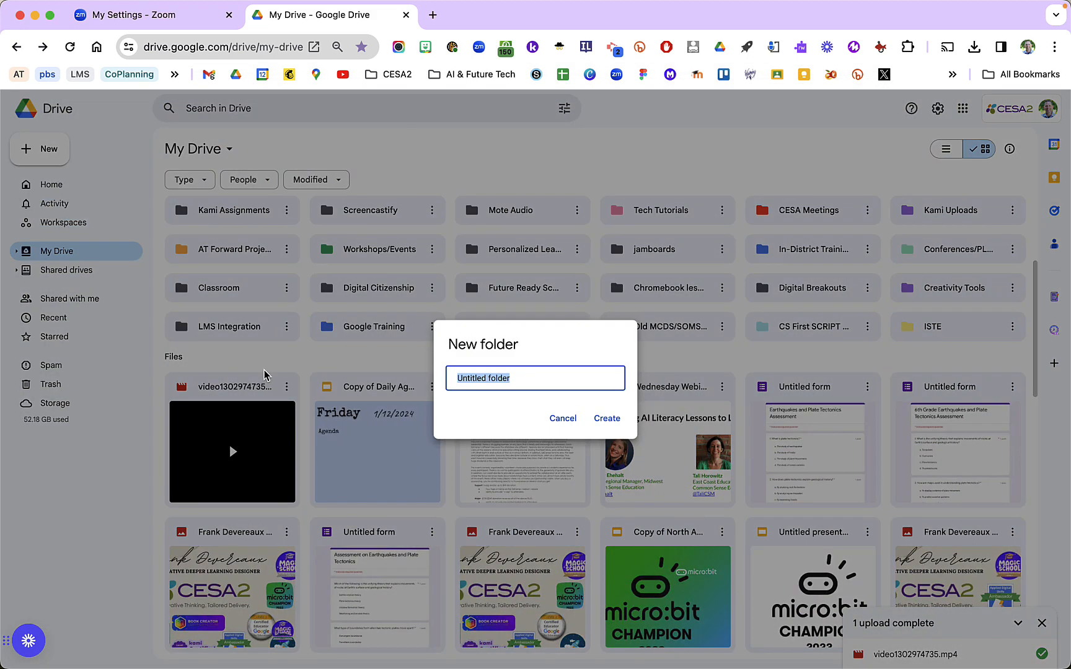
type("Zoom Recording")
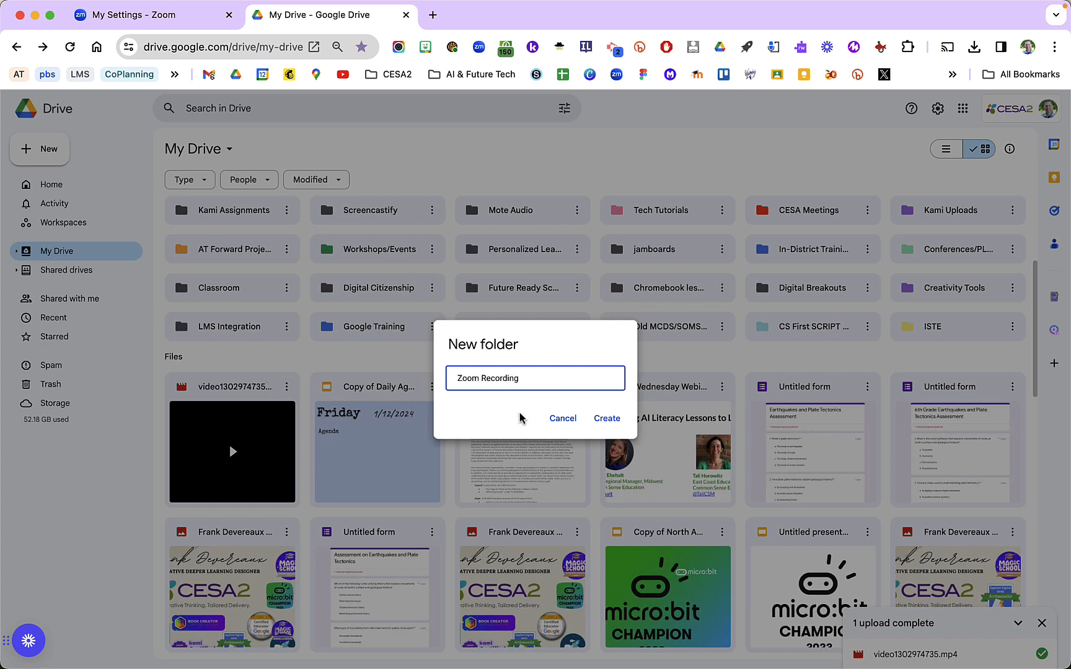
left_click(606, 418)
Close the Finder window showing the local recording folder
key("ctrl+Up")
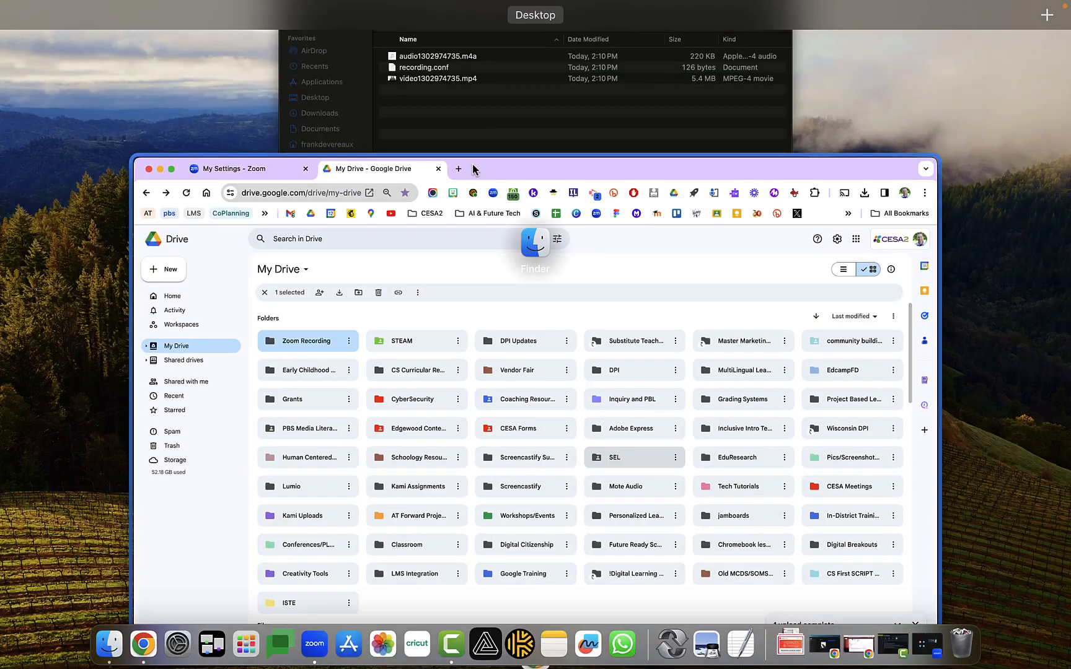
left_click(536, 148)
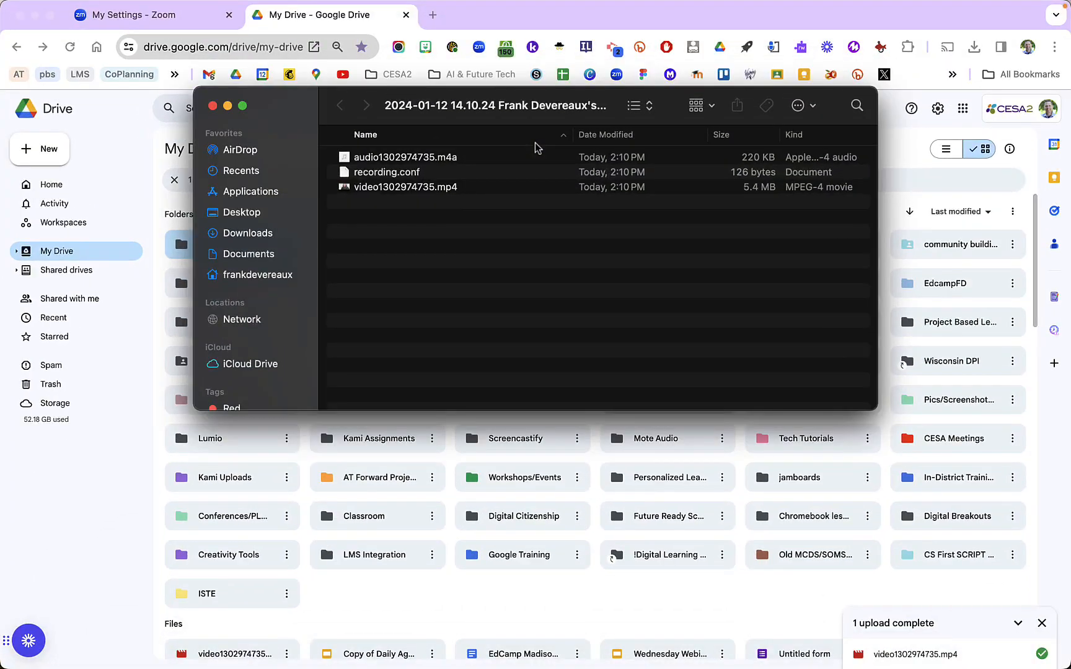
left_click(212, 105)
Switch to Zoom, open its Recording settings, and start choosing a new location for storing recordings
key("ctrl+Up")
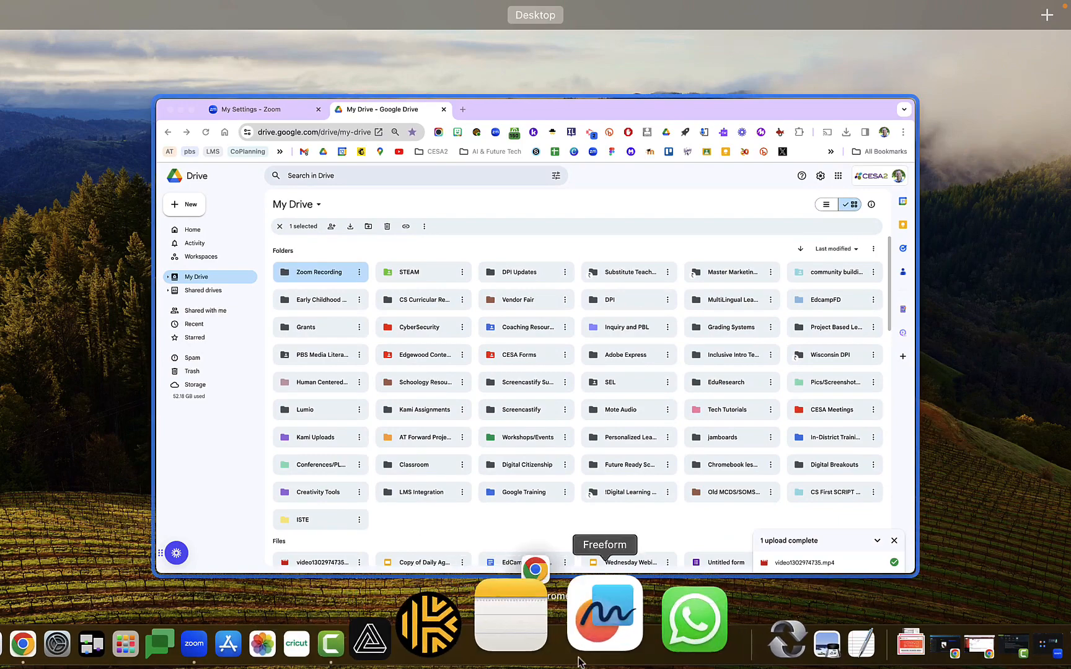
left_click(326, 635)
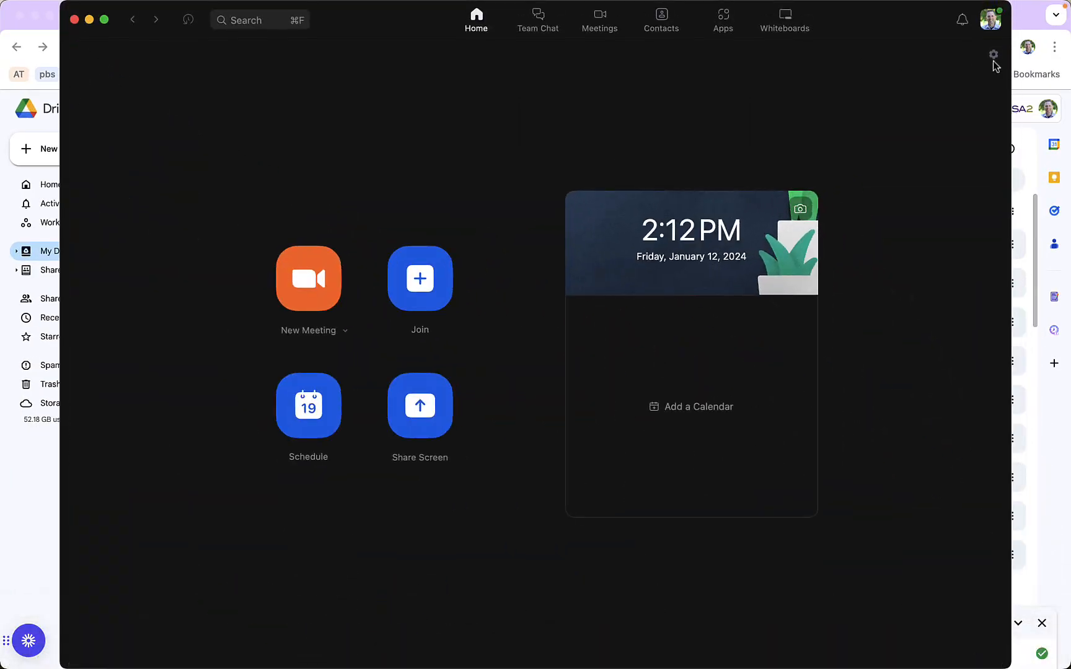
left_click(993, 55)
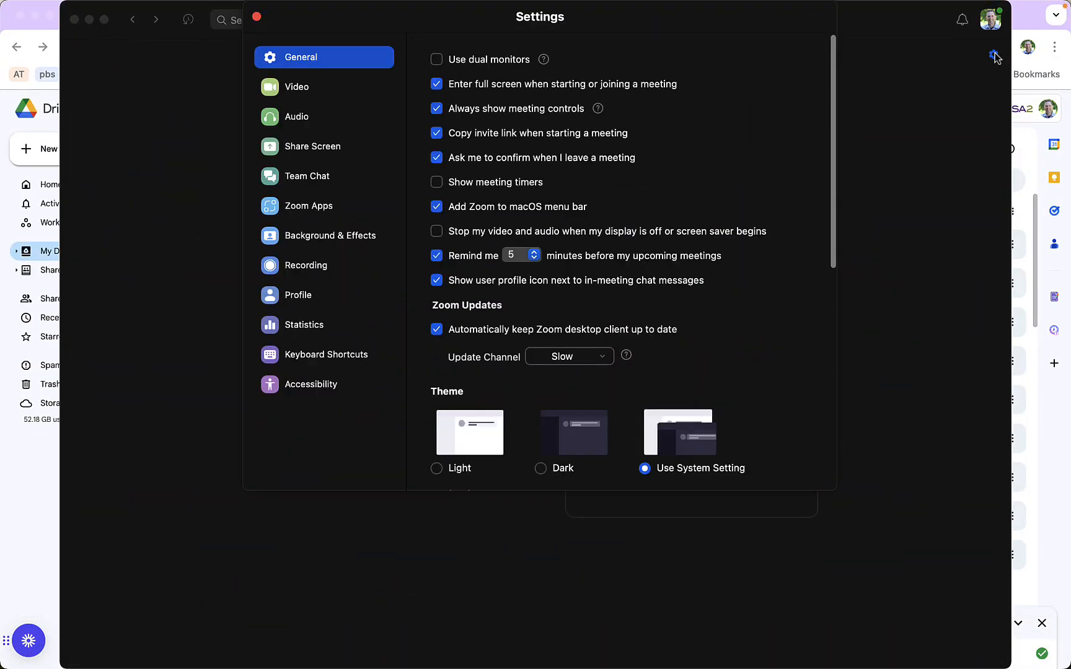
left_click(306, 268)
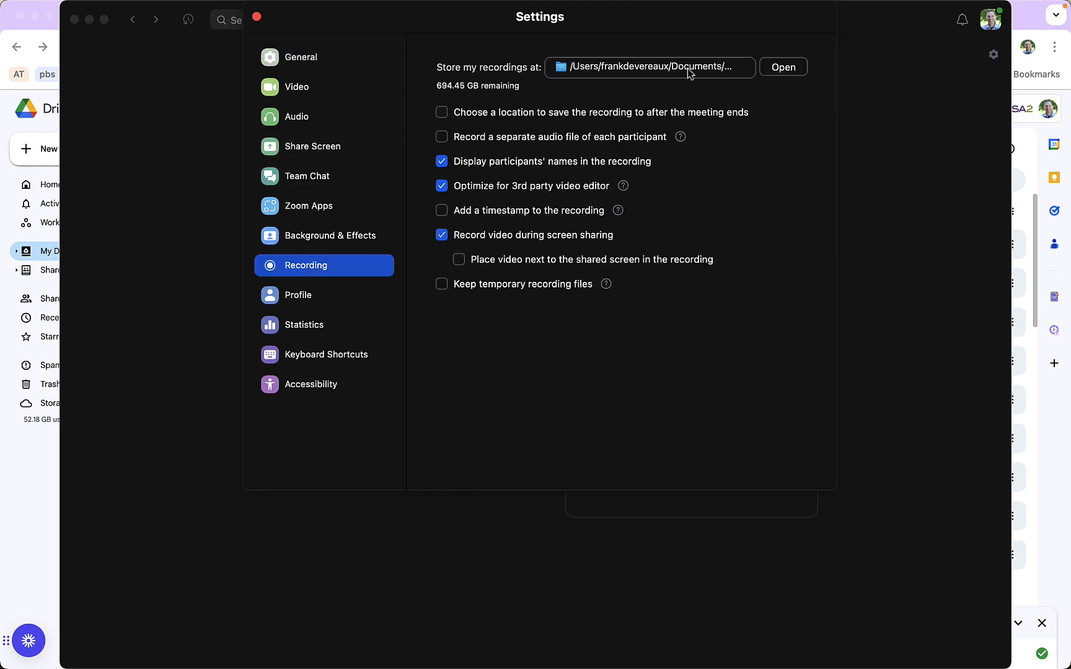
left_click(687, 67)
left_click(599, 126)
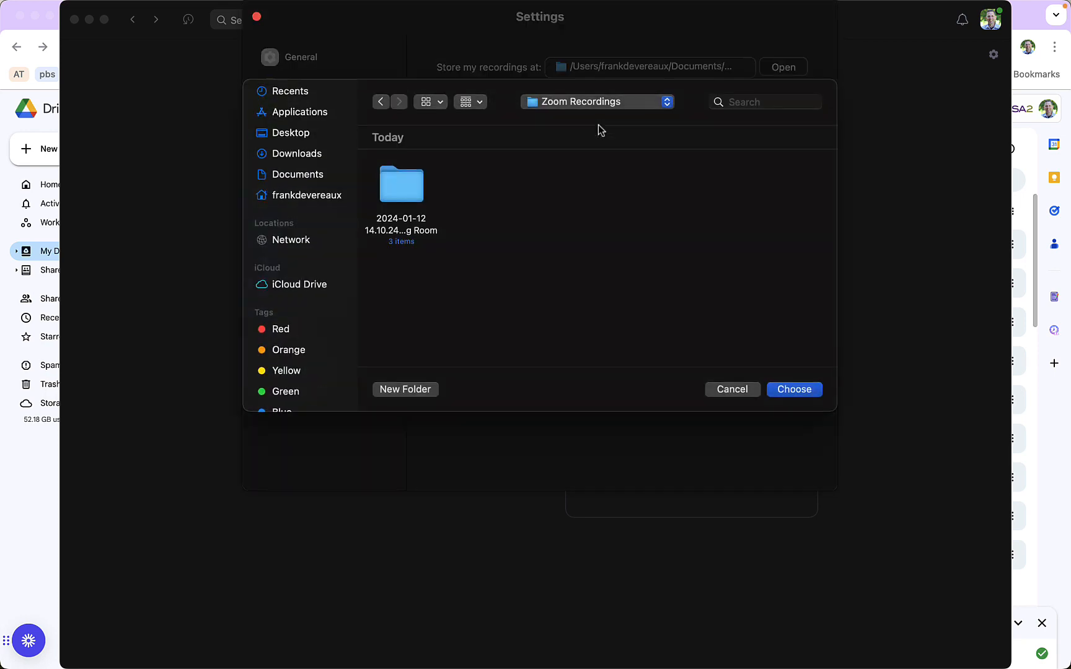